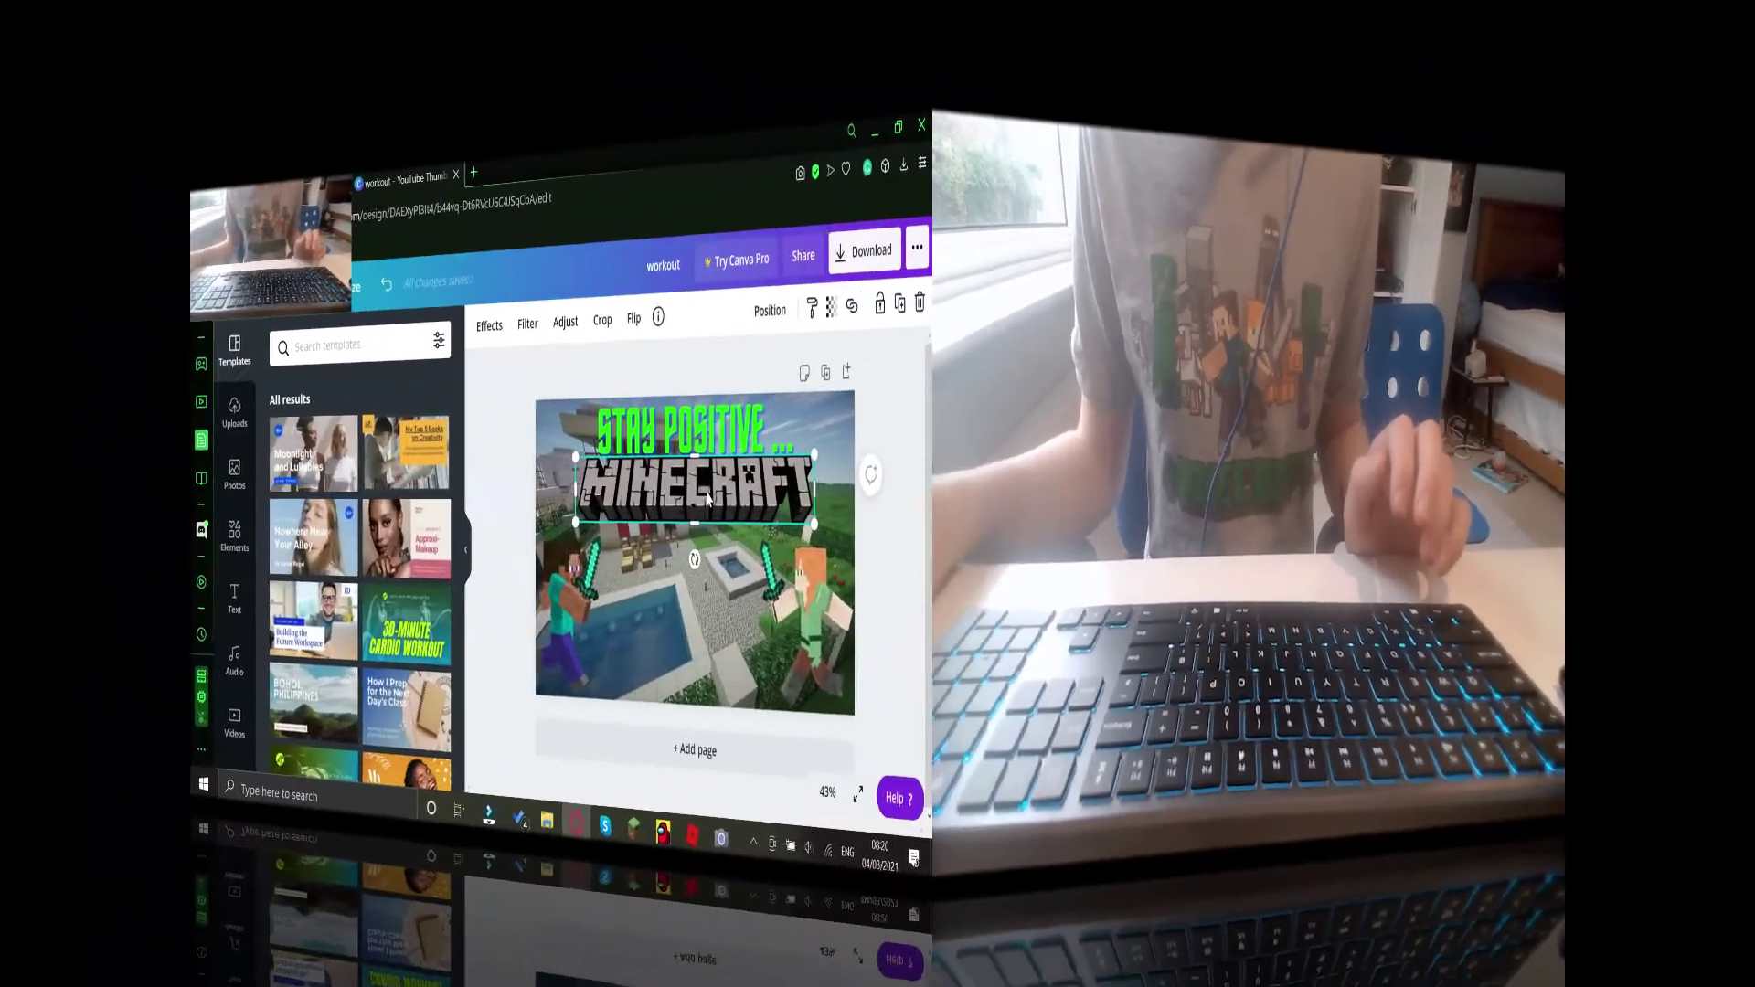
# Centre the MINECRAFT logo and move the green STAY POSITIVE text directly above it
pyautogui.moveTo(1194, 495); pyautogui.dragTo(1228, 493)
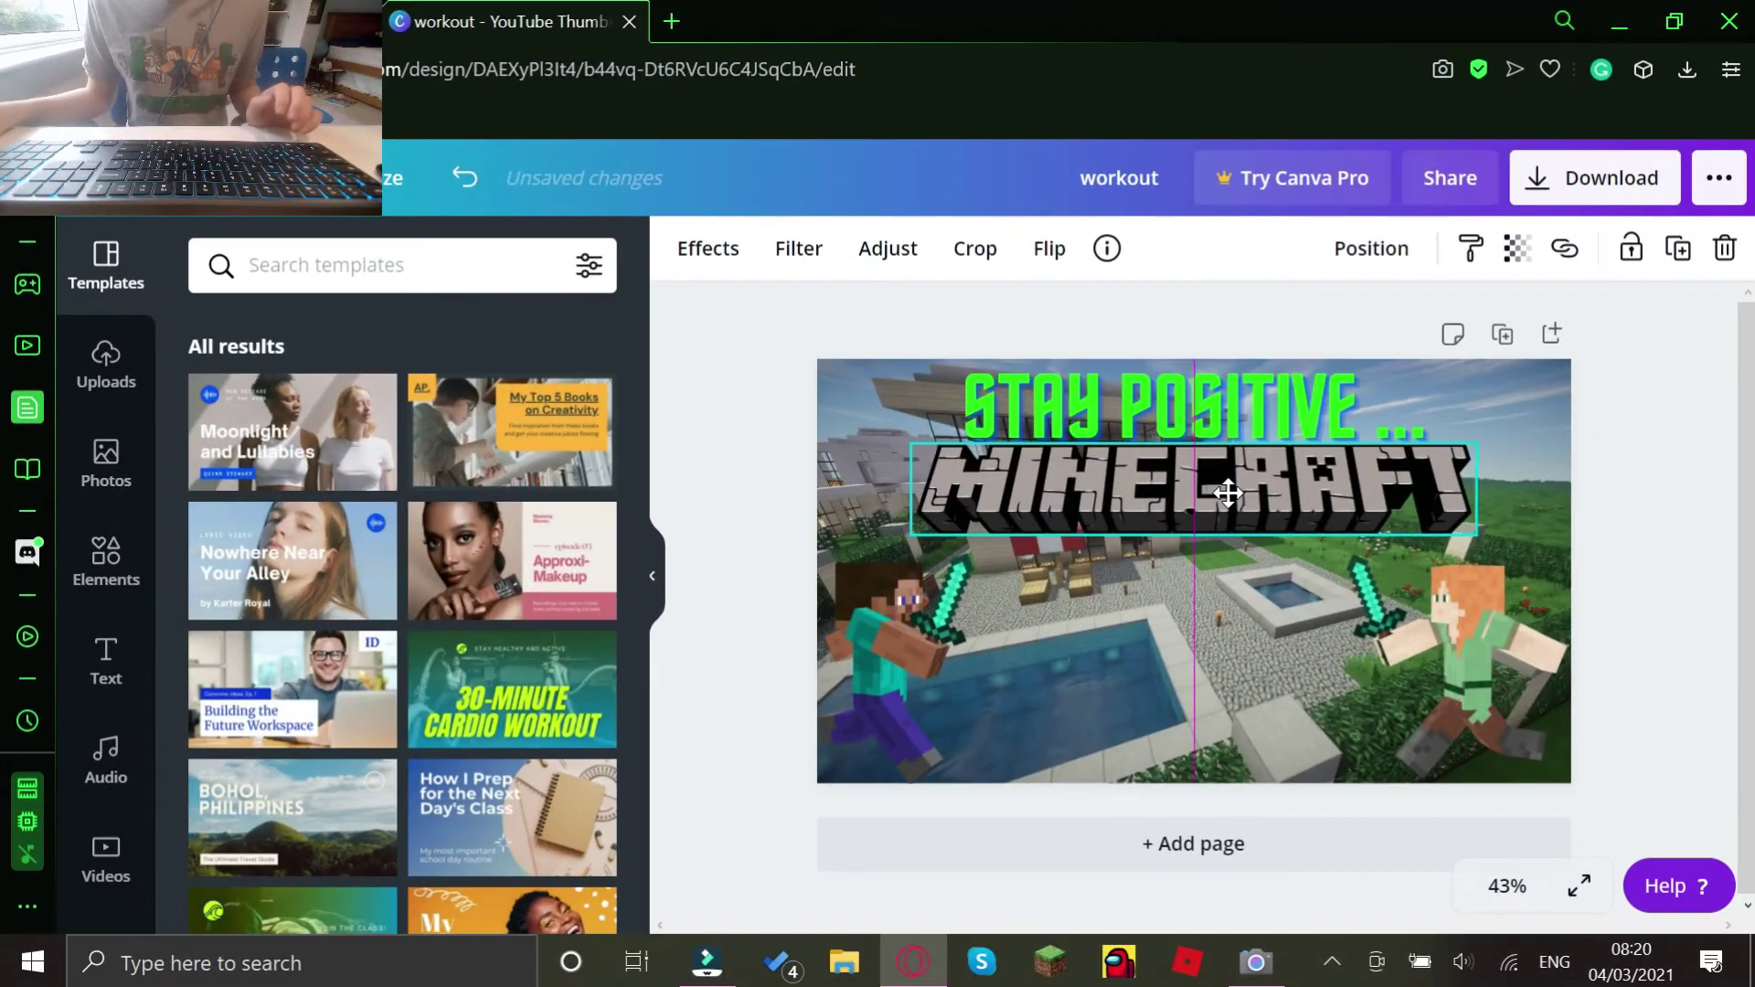
pyautogui.click(1277, 665)
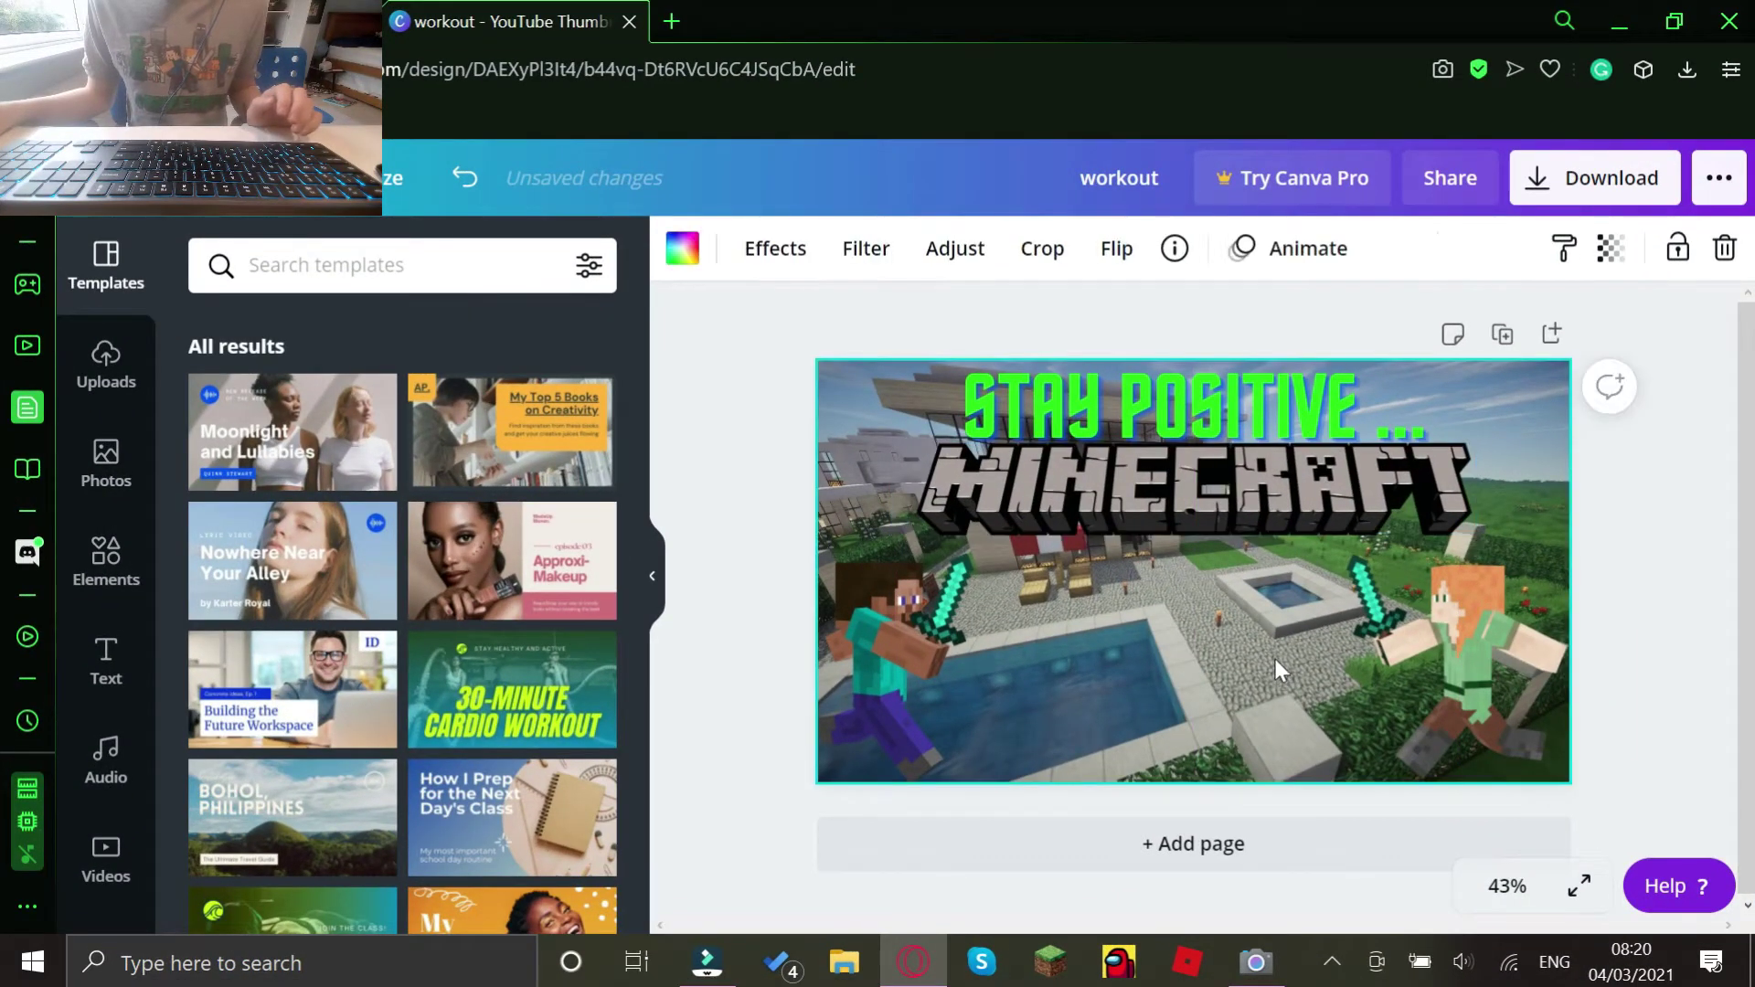
pyautogui.moveTo(1220, 397); pyautogui.dragTo(1202, 400)
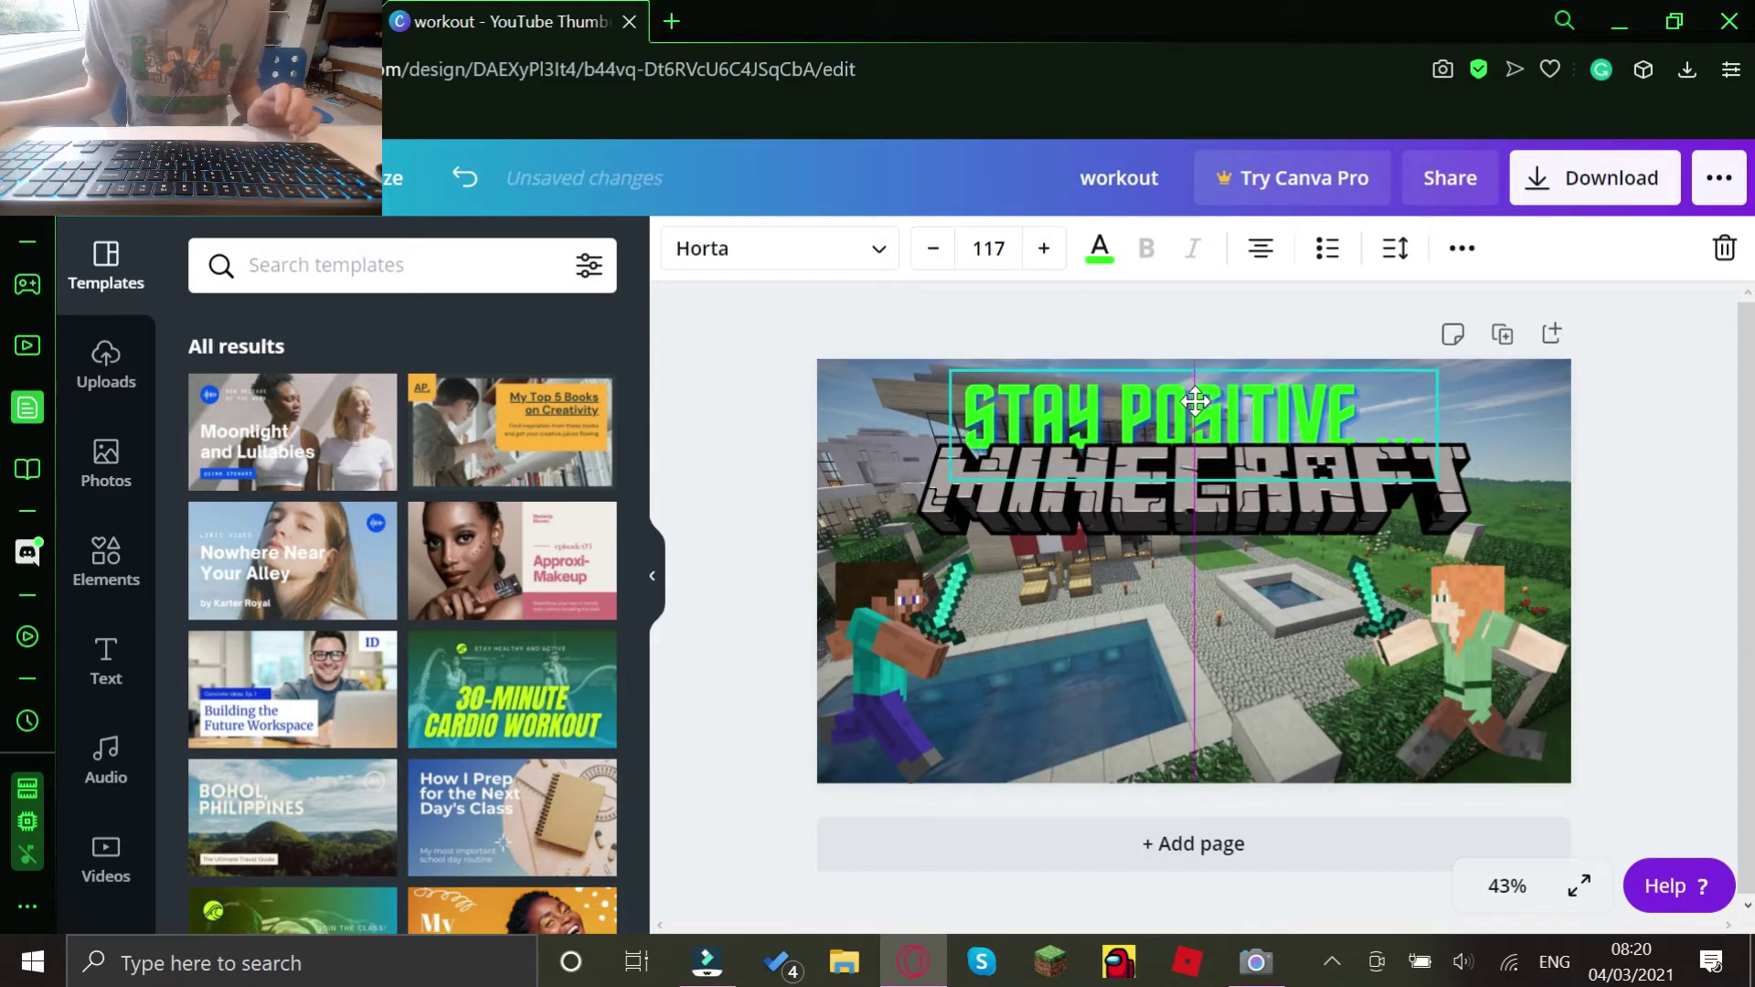
pyautogui.moveTo(1203, 399); pyautogui.dragTo(1194, 378)
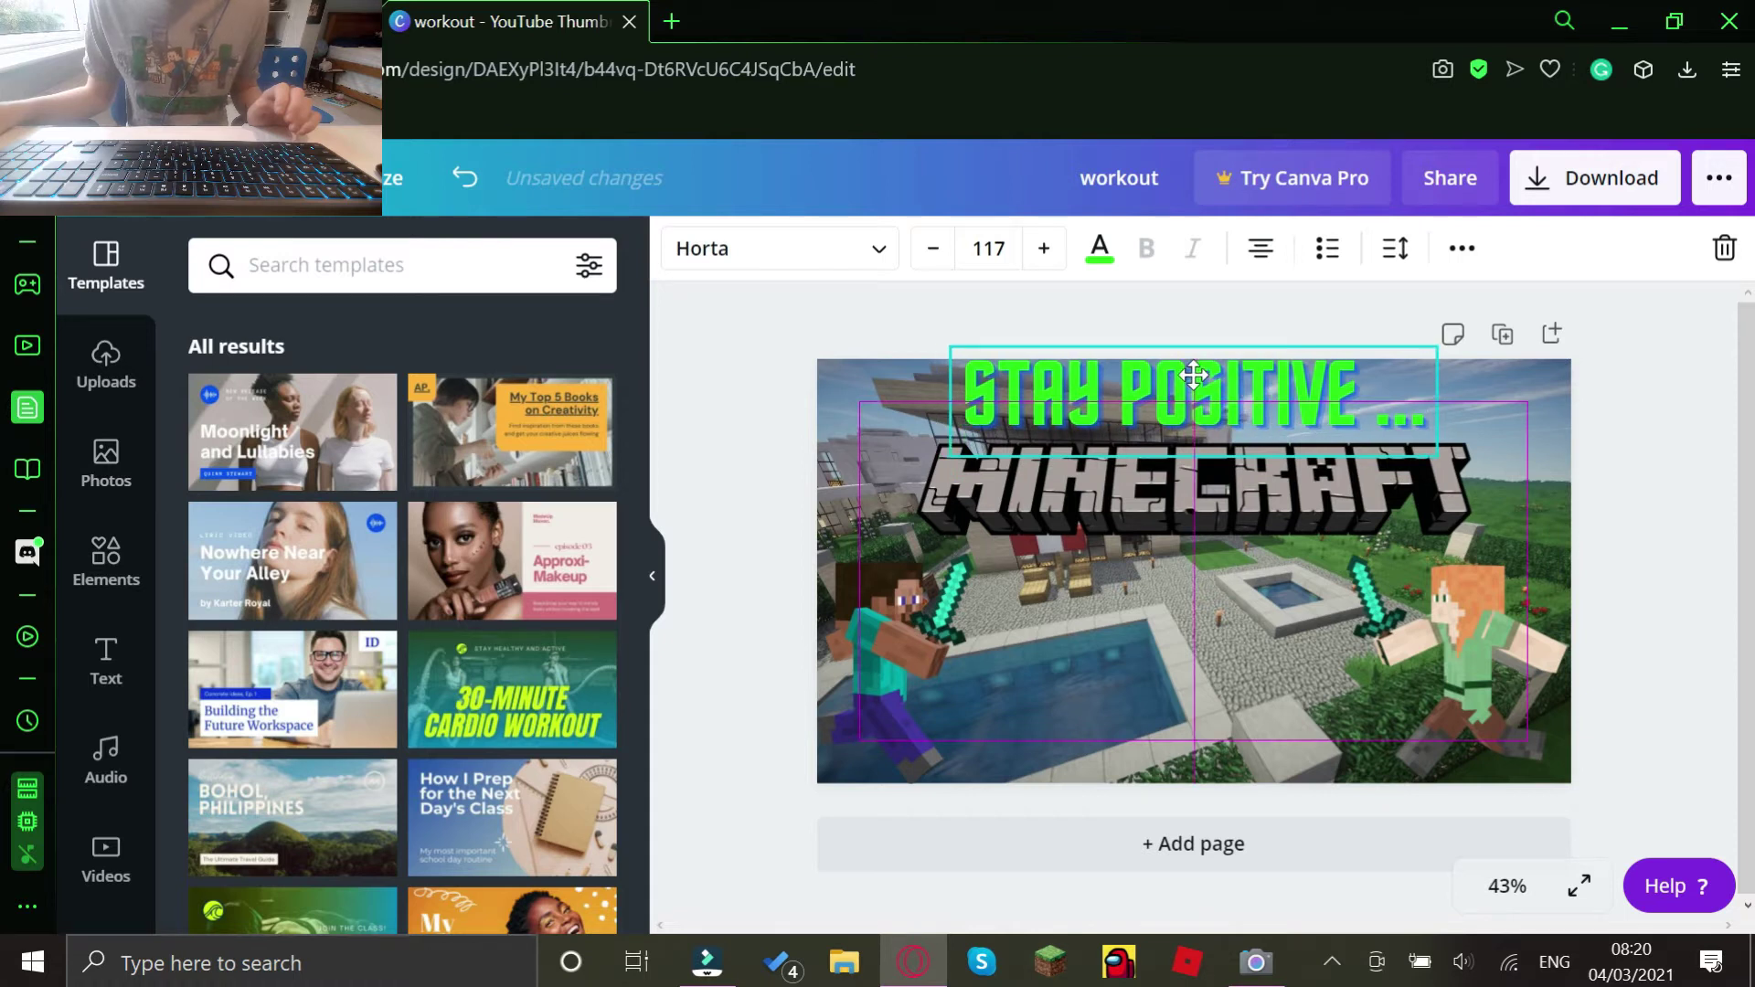
pyautogui.click(1170, 693)
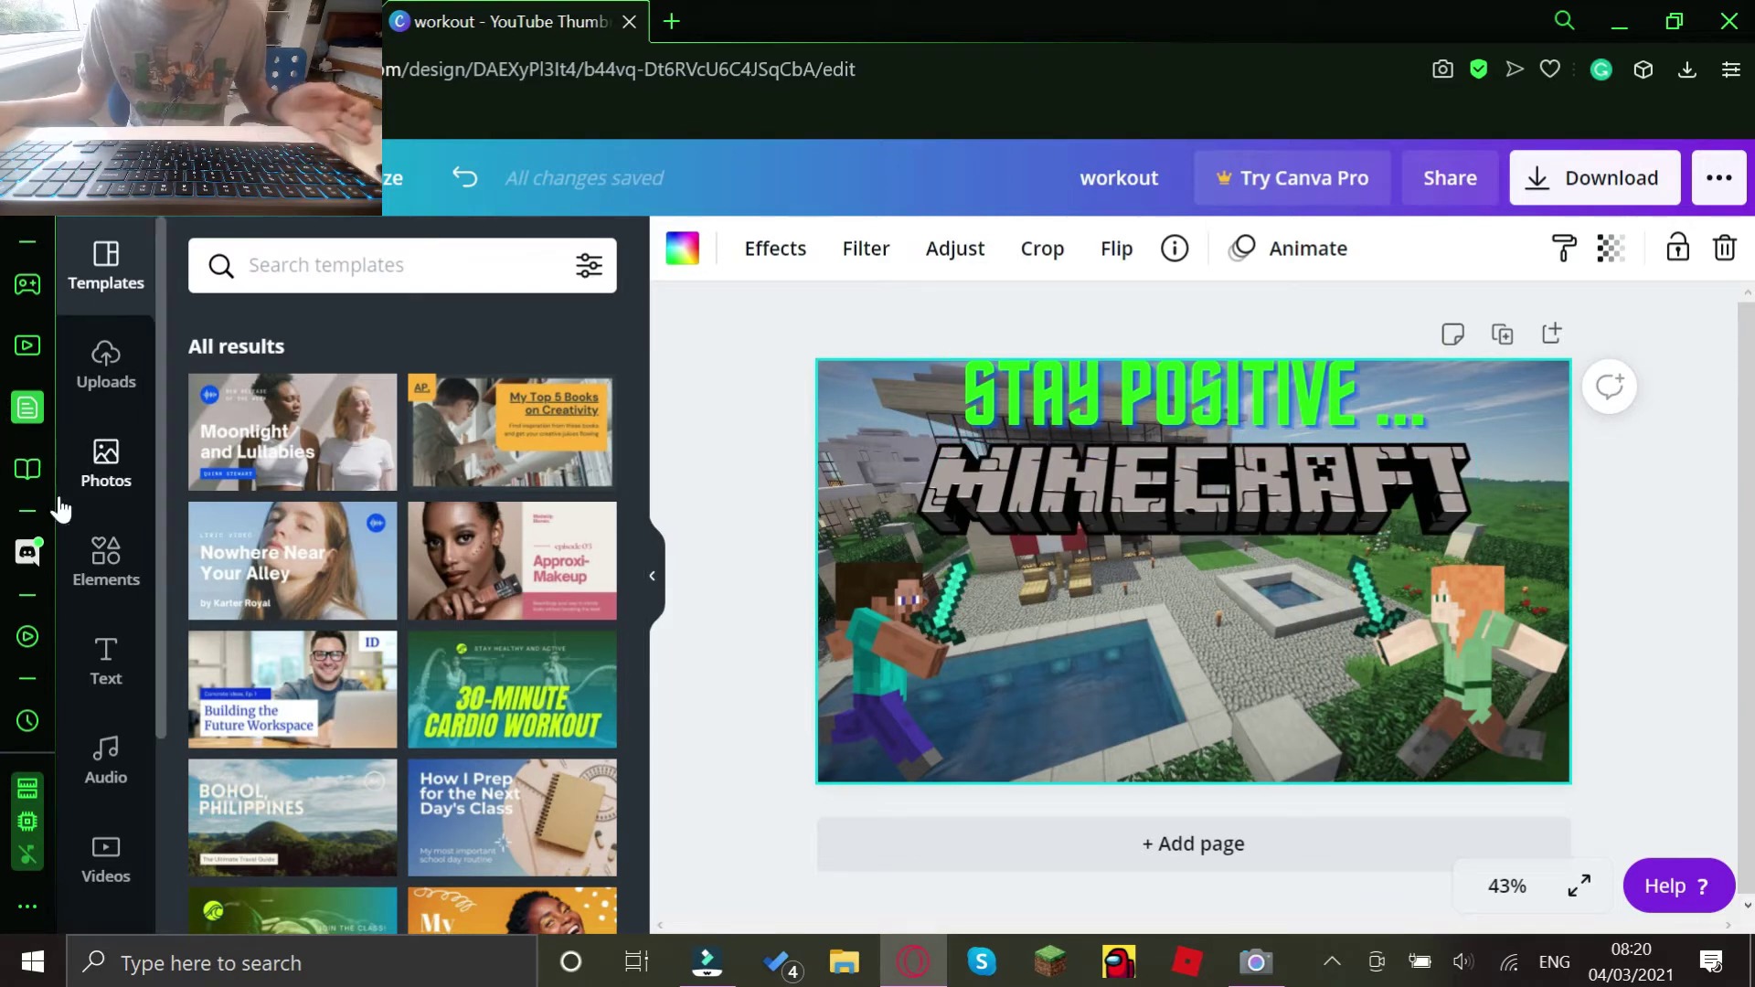
# Add the uploaded Ender dragon picture to the thumbnail, nudge it, then delete it
pyautogui.click(81, 350)
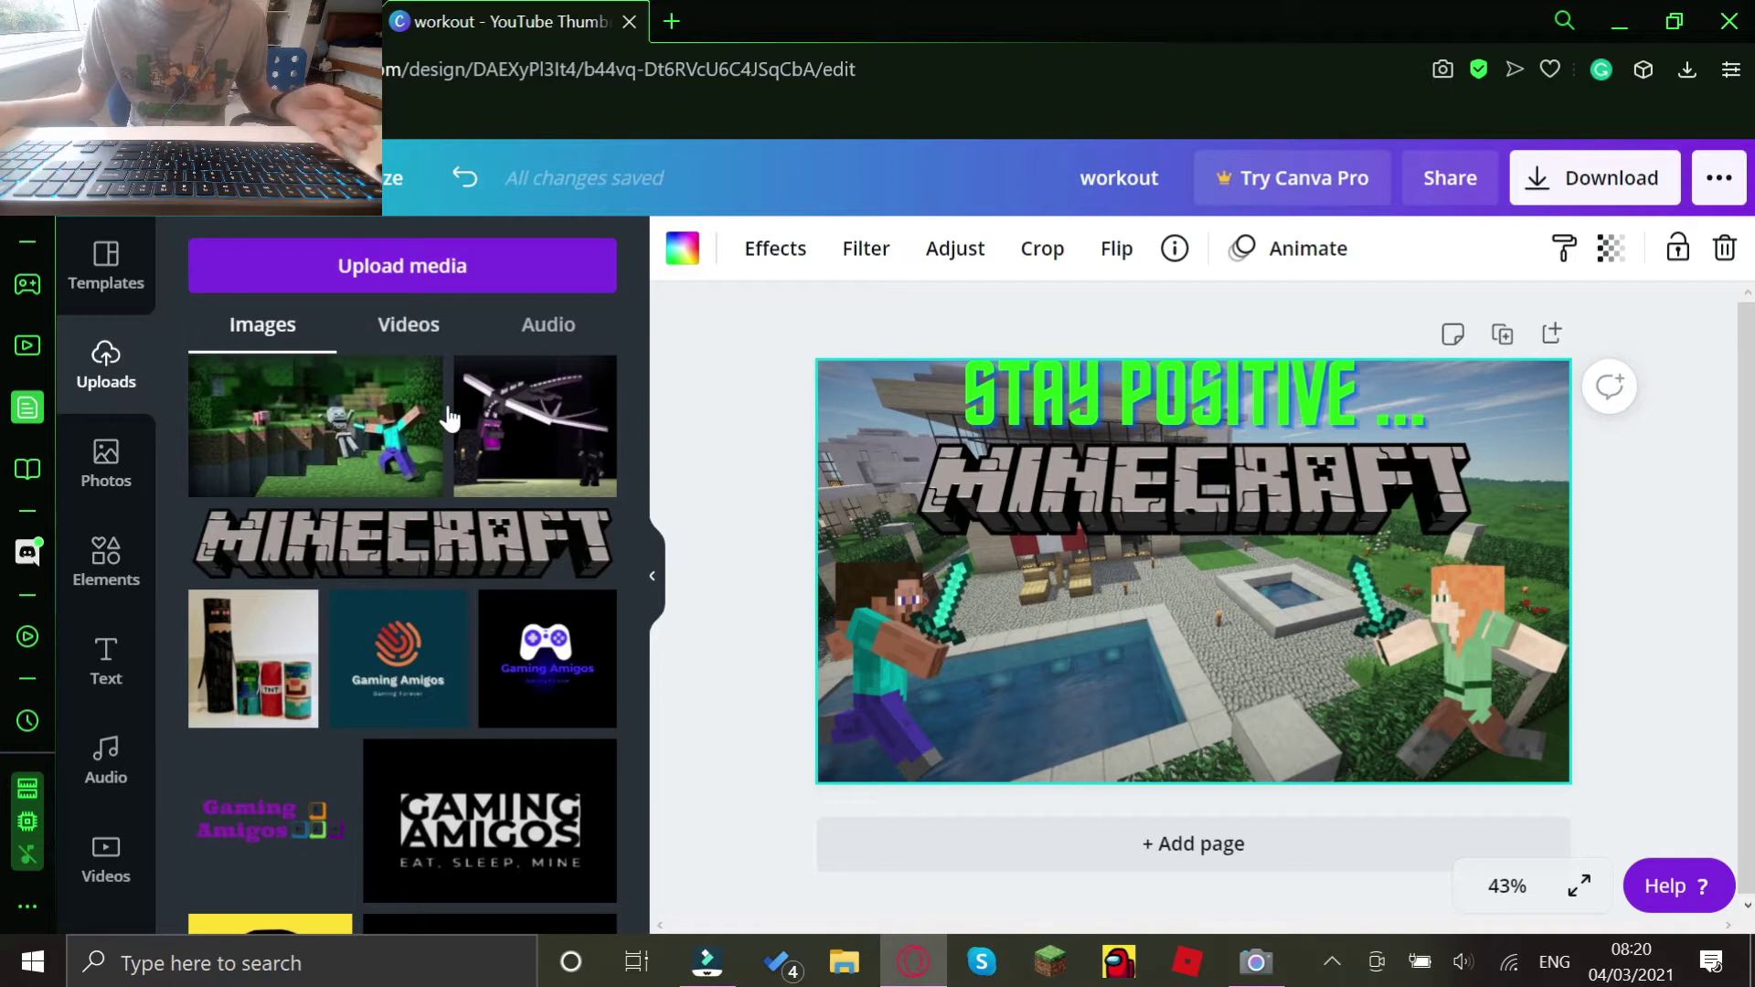
pyautogui.moveTo(536, 426)
pyautogui.click(521, 474)
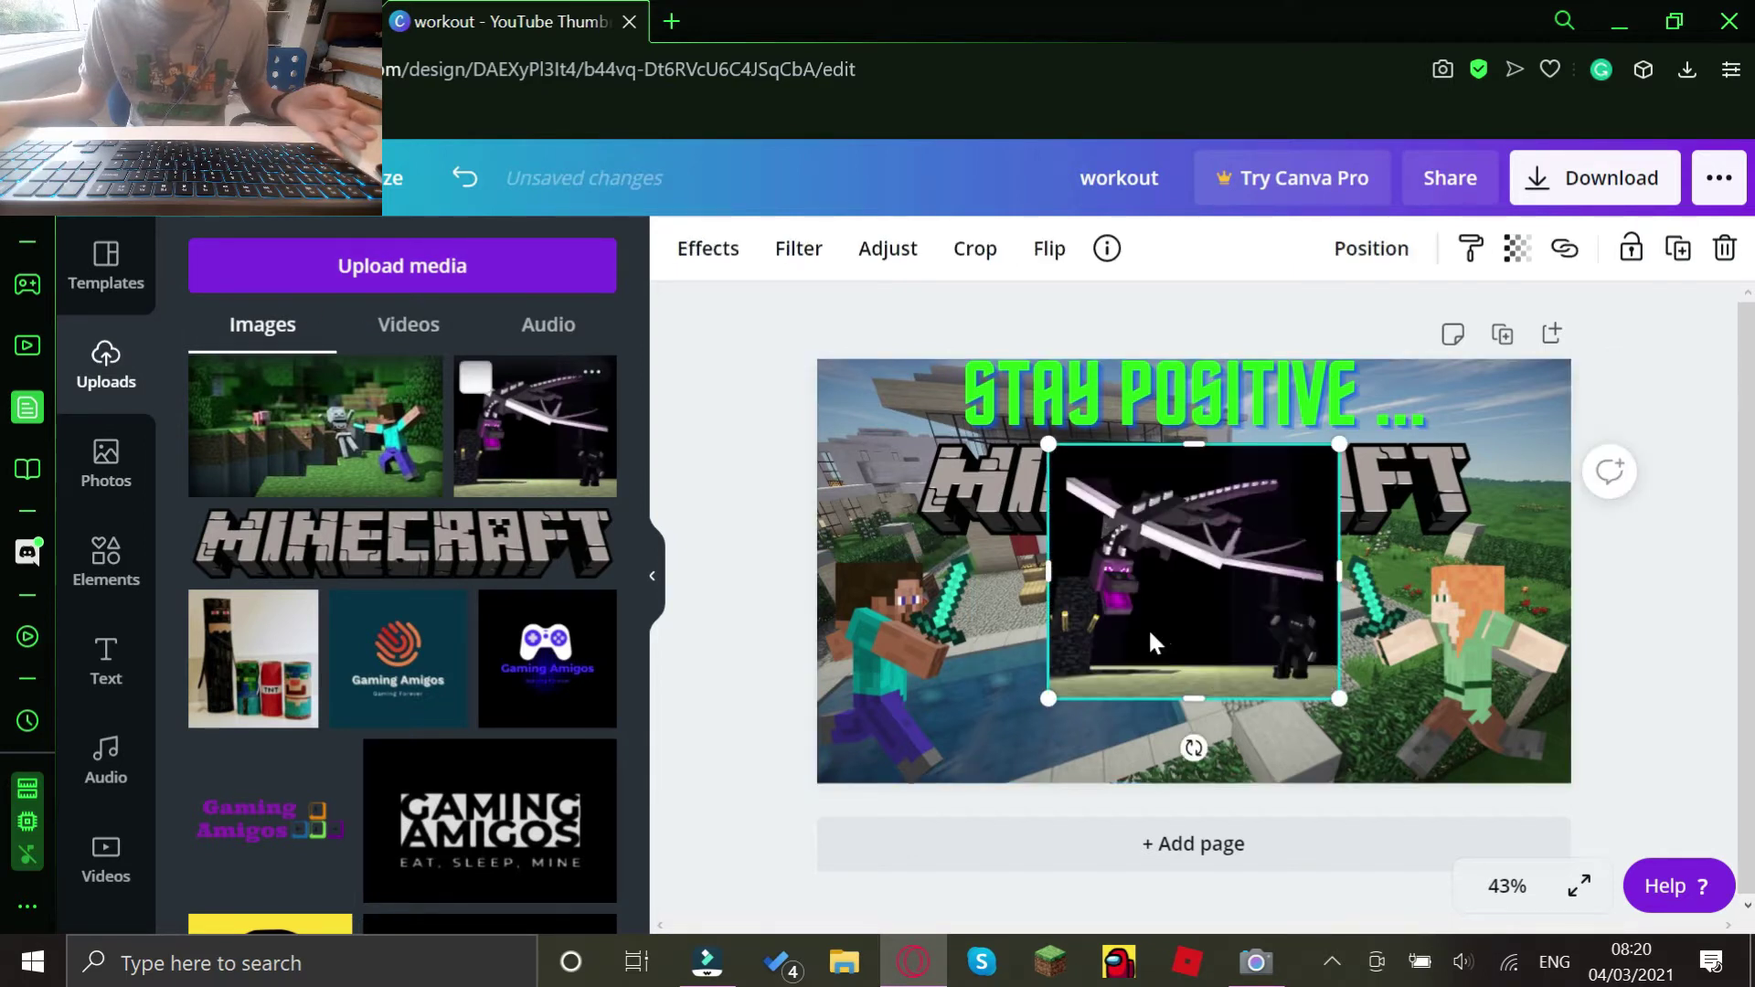
pyautogui.moveTo(1144, 679); pyautogui.dragTo(1166, 664)
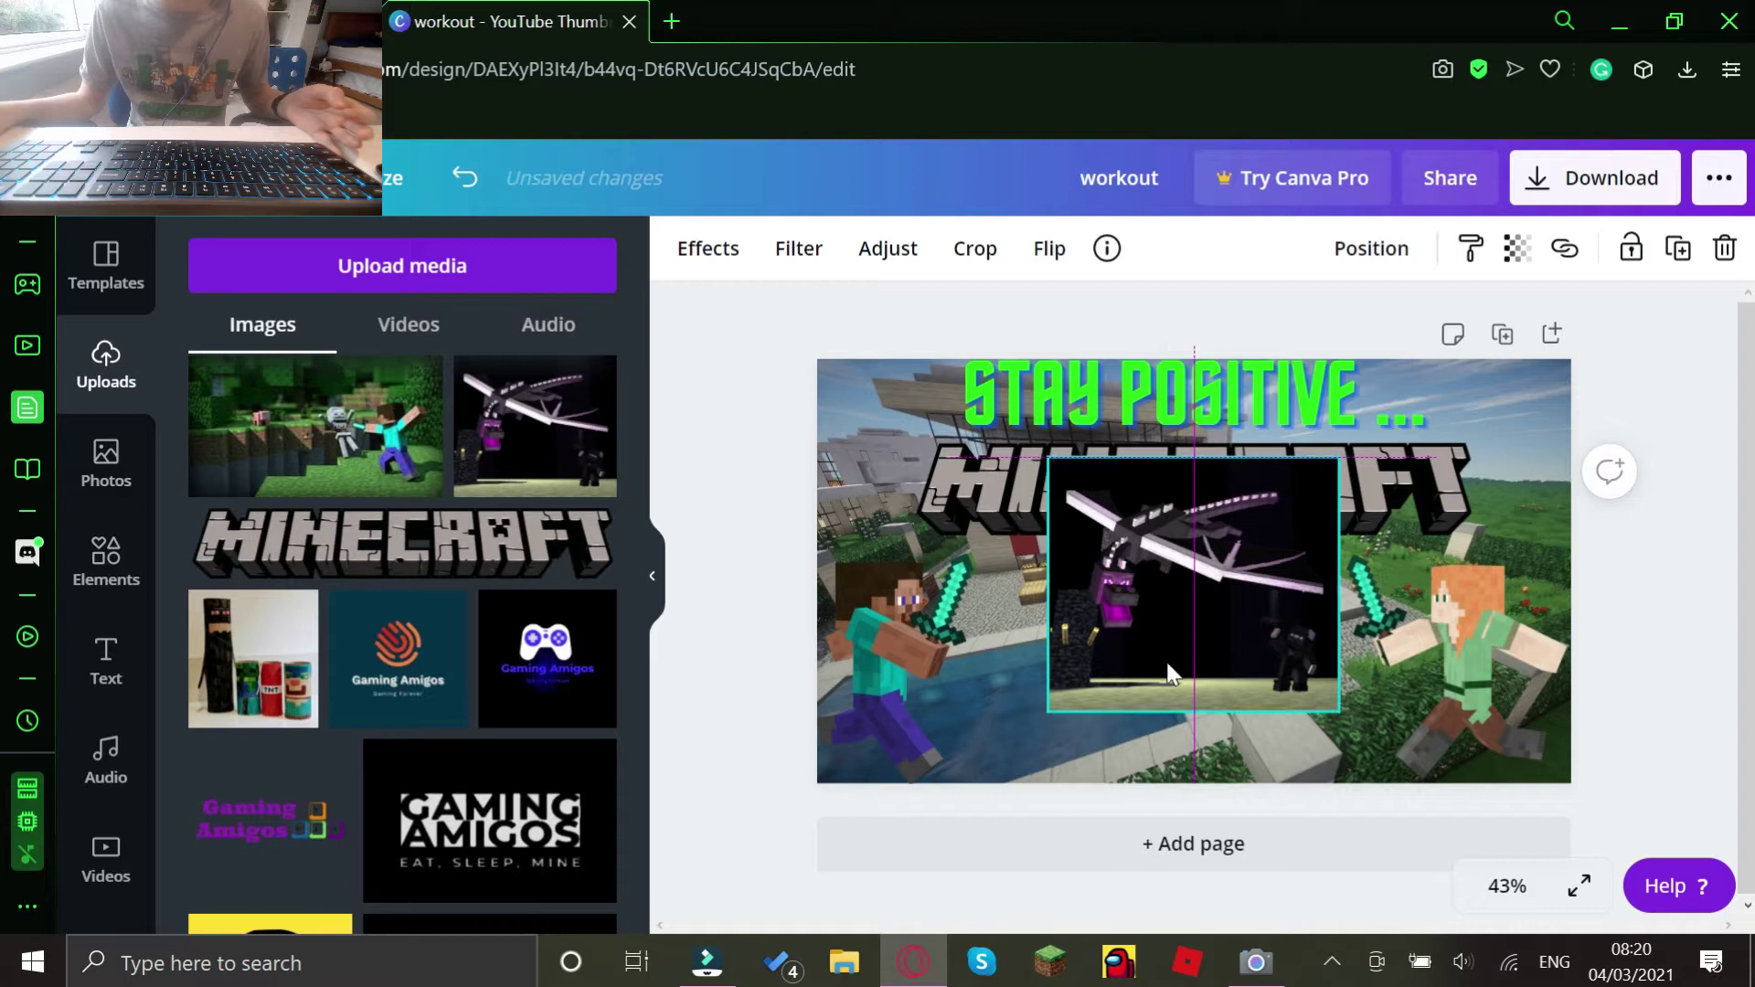
pyautogui.rightClick(1170, 674)
pyautogui.click(1256, 492)
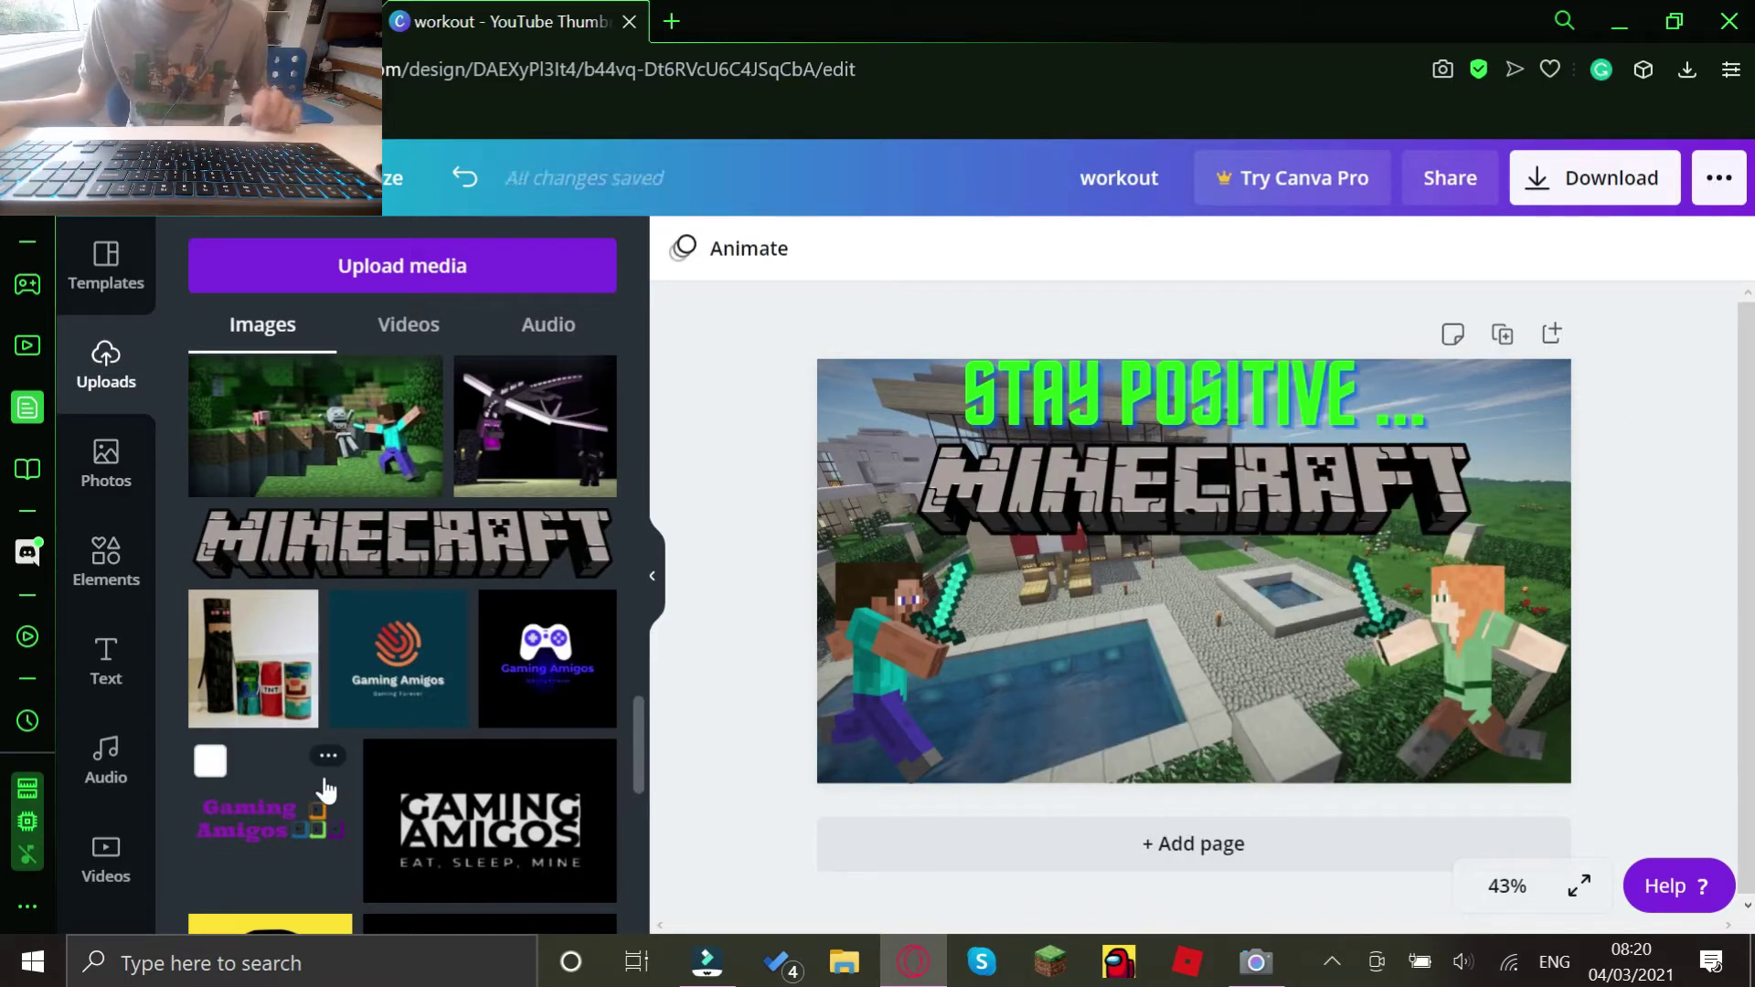
# Add the Enderman and TNT photo, move it lower, then delete it
pyautogui.click(255, 703)
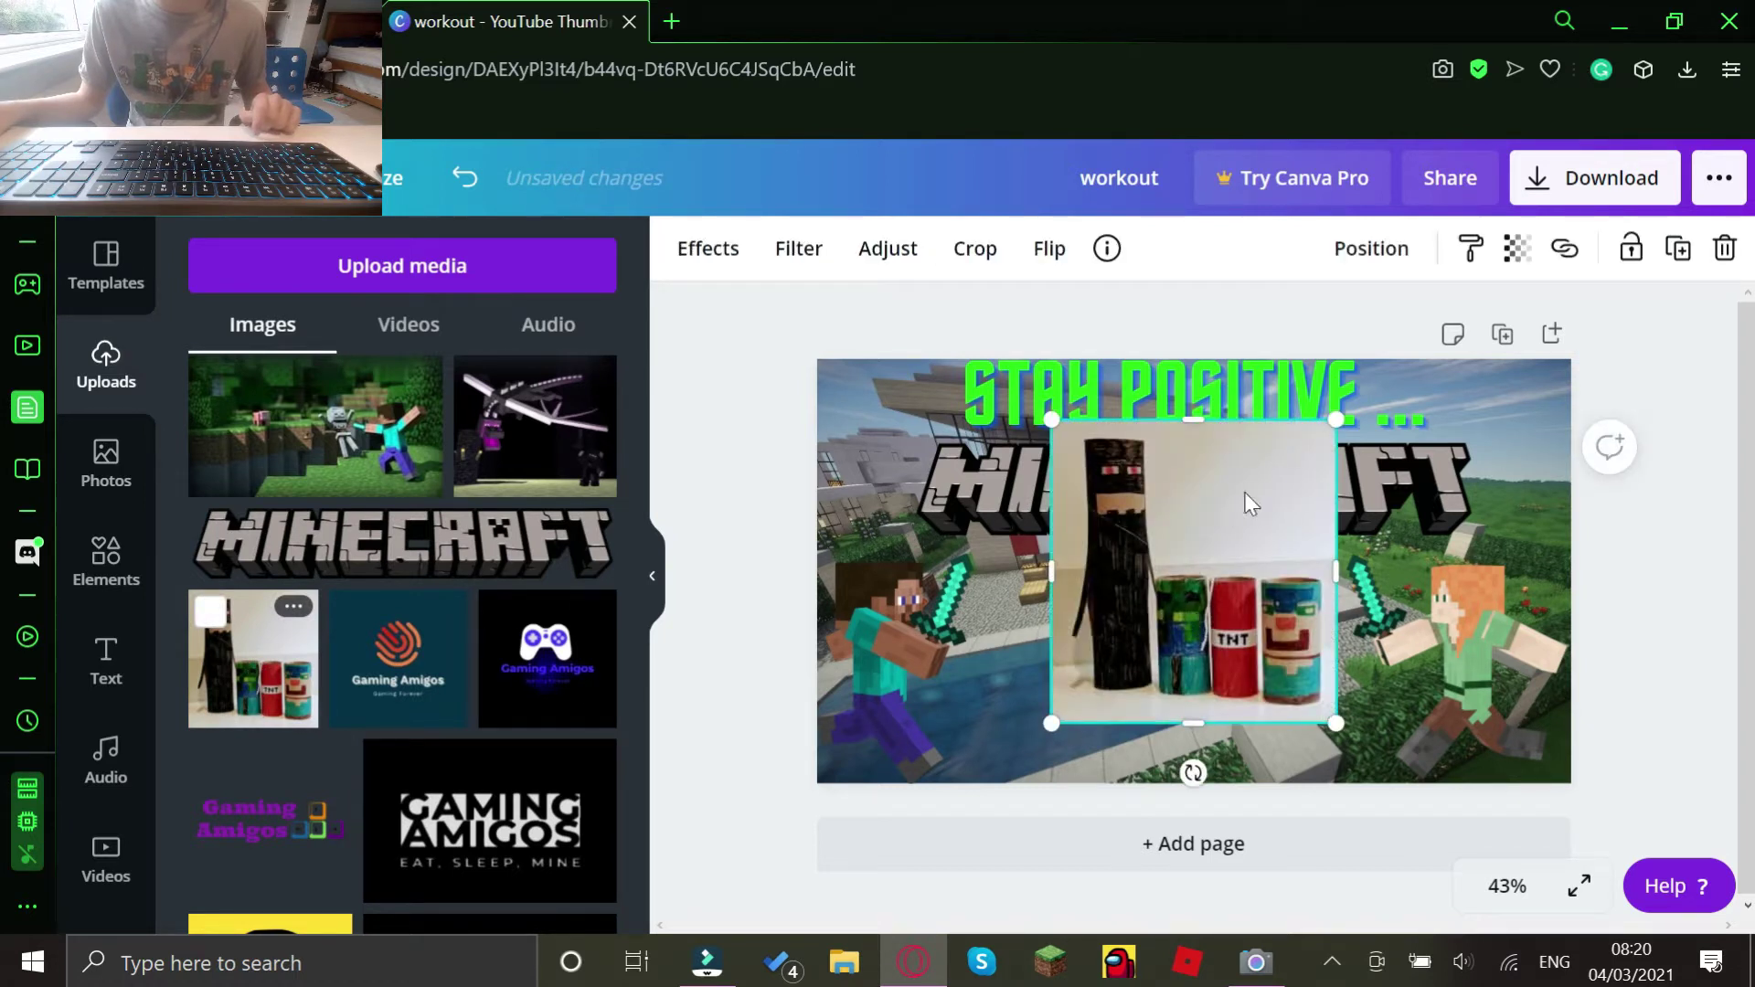
pyautogui.moveTo(1142, 660)
pyautogui.mouseDown()
pyautogui.moveTo(1137, 734)
pyautogui.moveTo(1230, 689)
pyautogui.mouseUp()
pyautogui.rightClick(1189, 404)
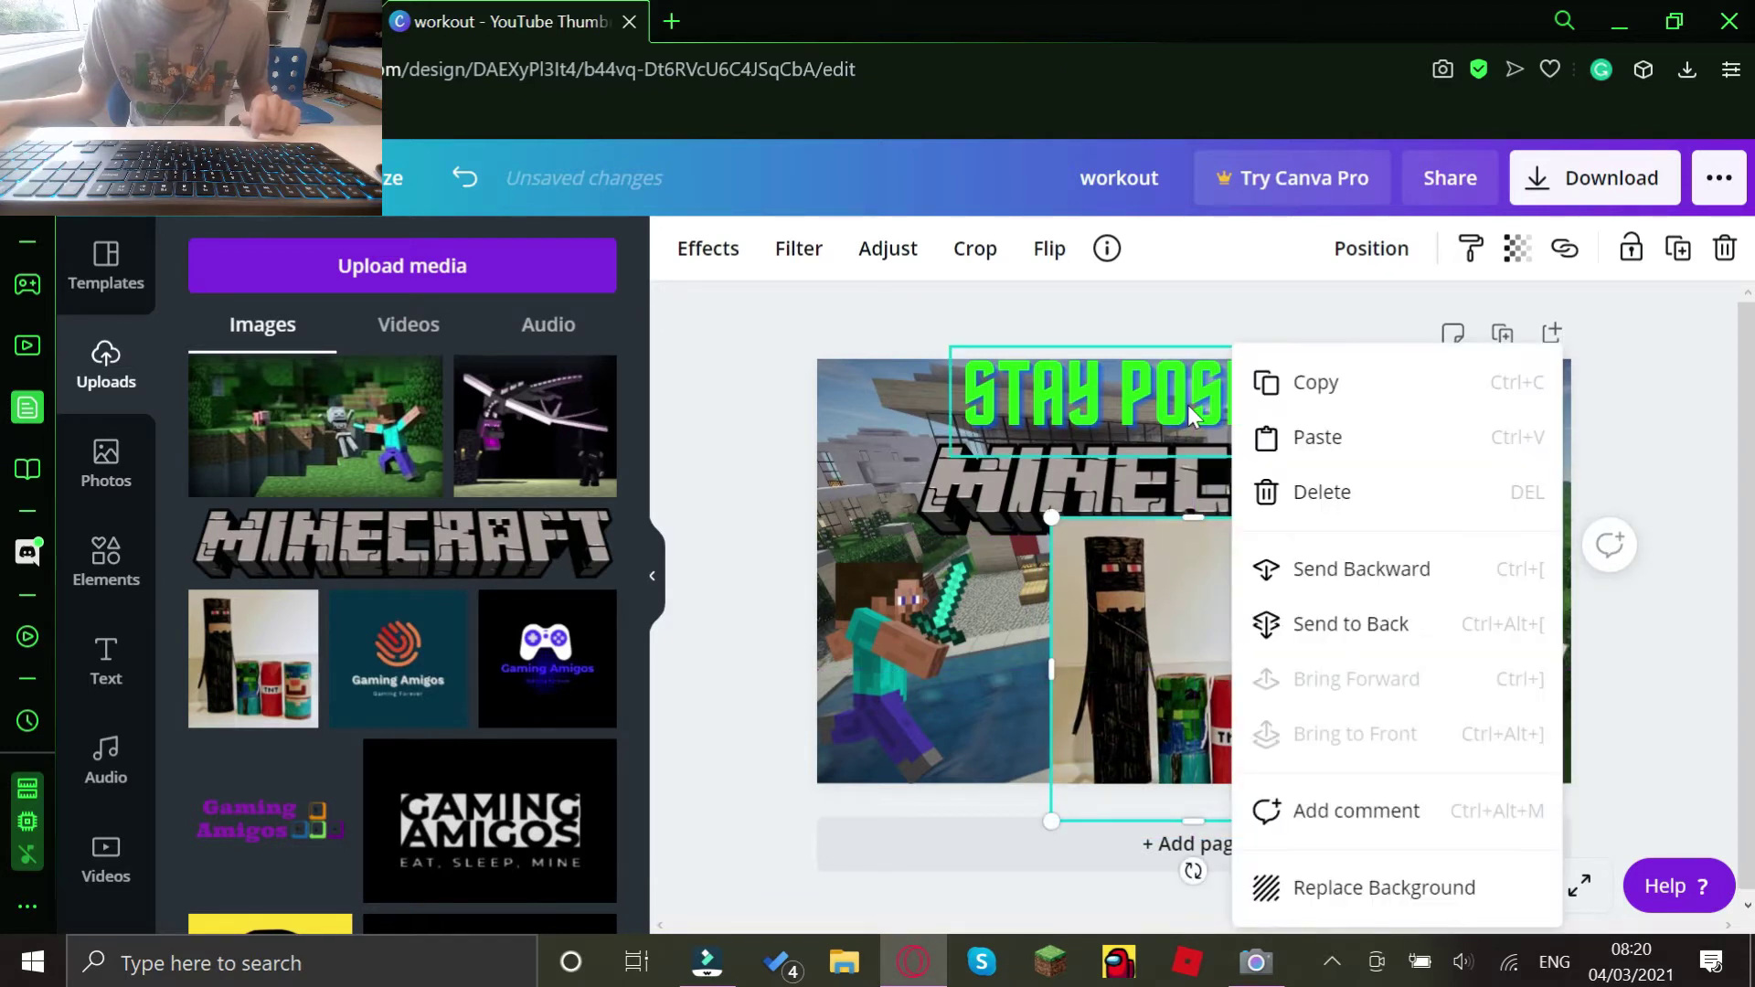
pyautogui.click(1292, 483)
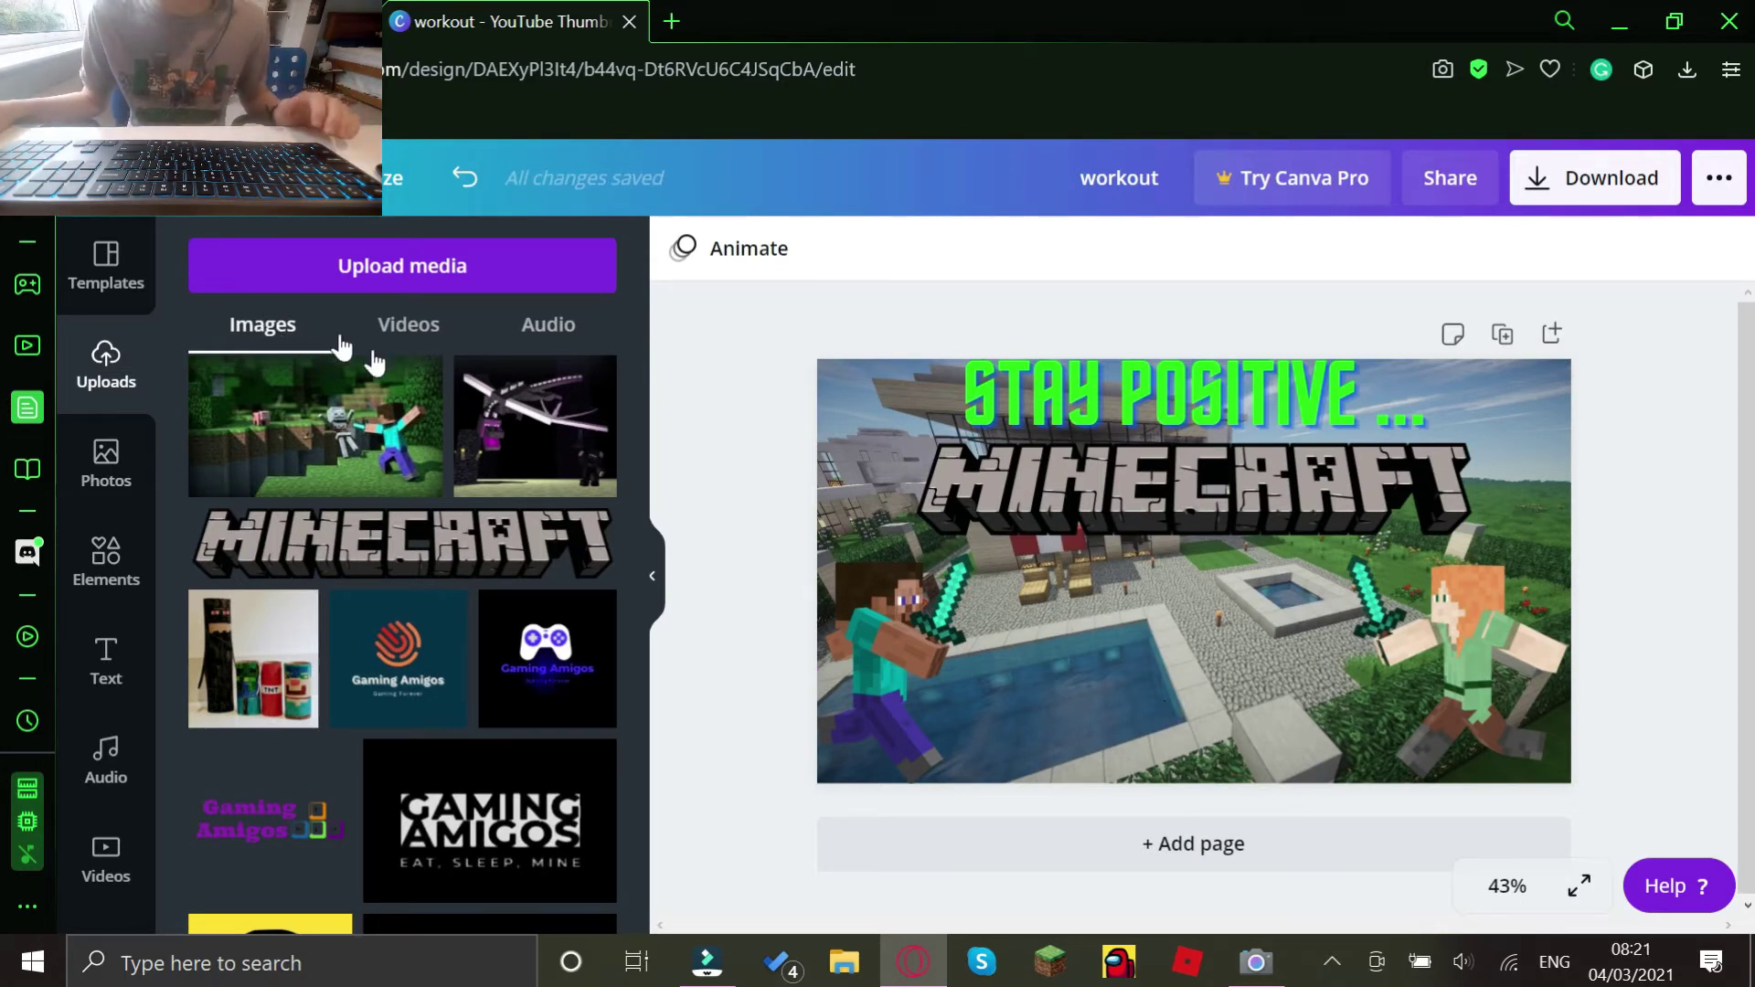
# Add the purple uploaded GIF, preview the design, then delete the GIF
pyautogui.click(397, 326)
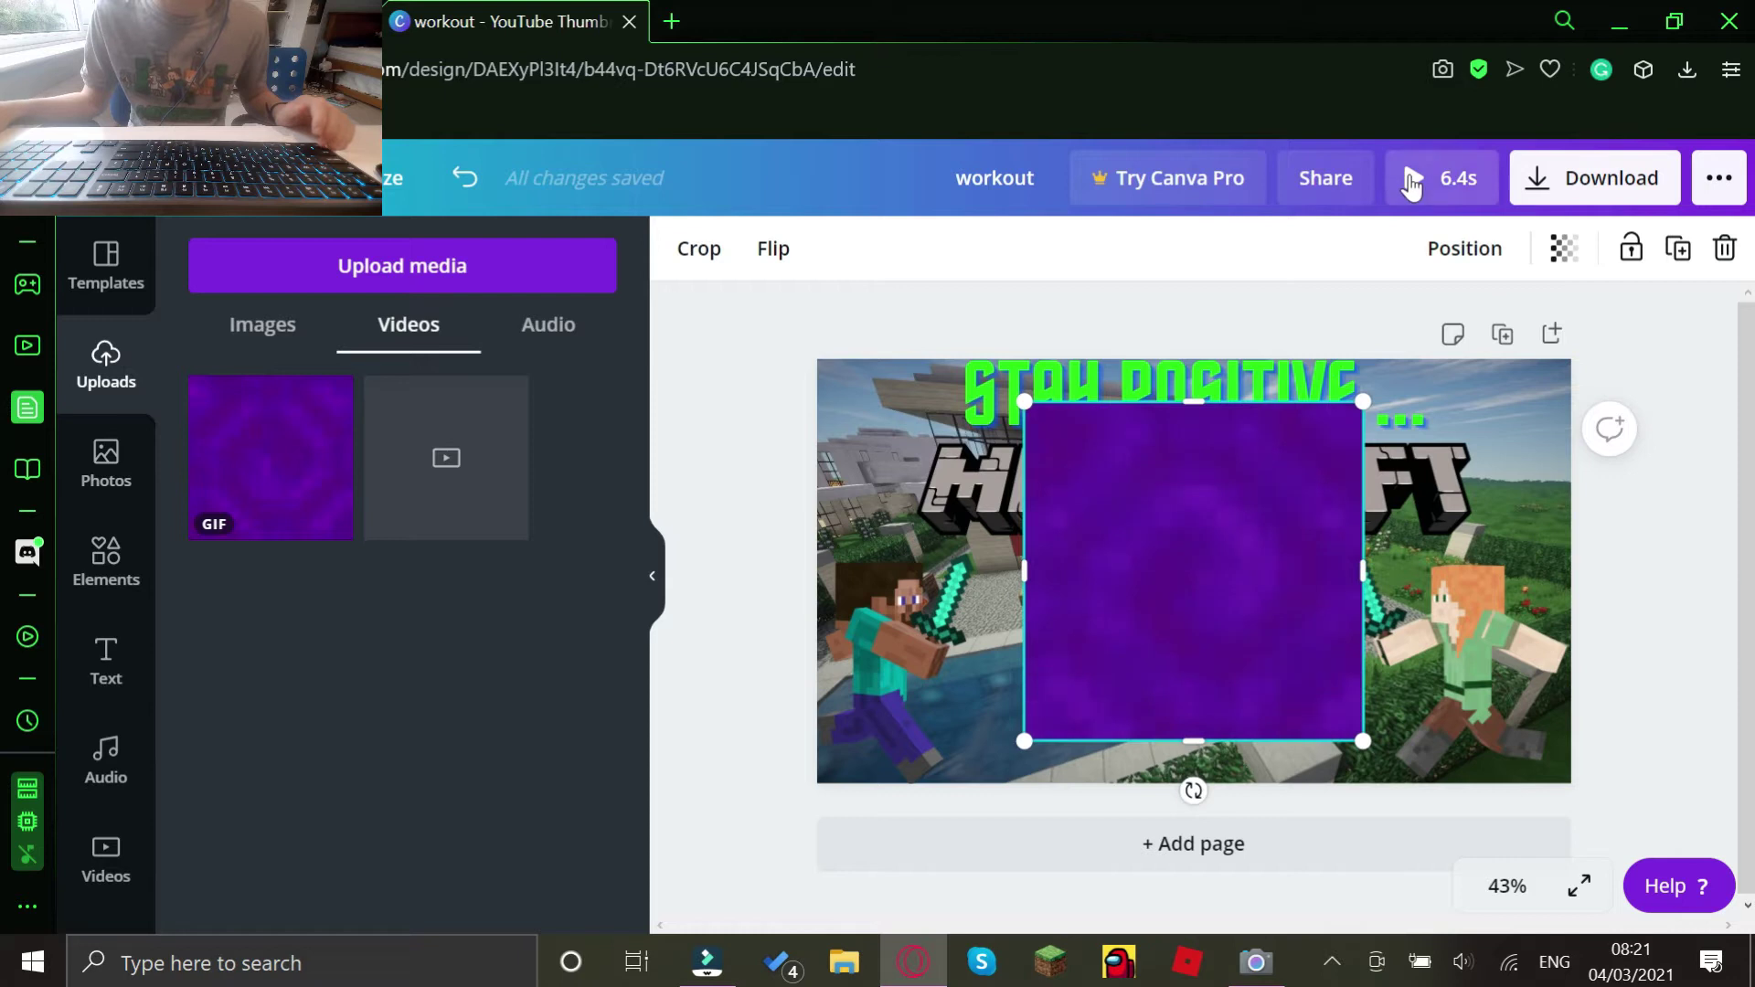
pyautogui.click(1192, 519)
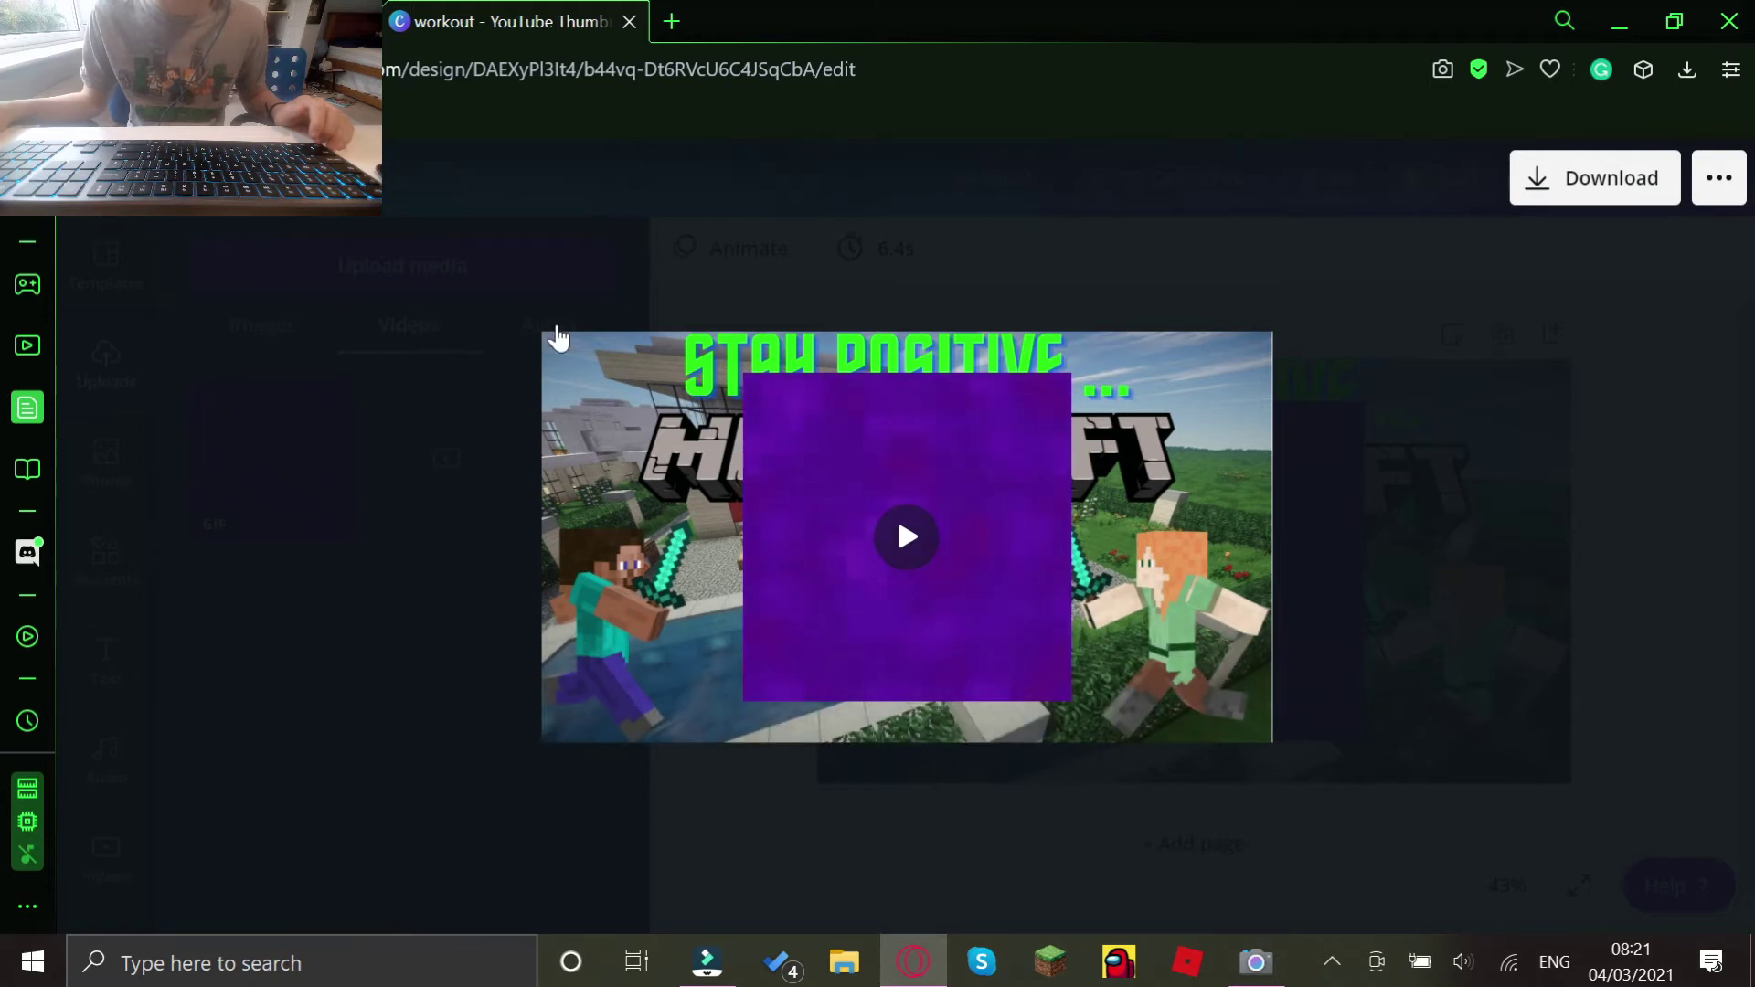
pyautogui.press('Escape')
pyautogui.rightClick(1227, 529)
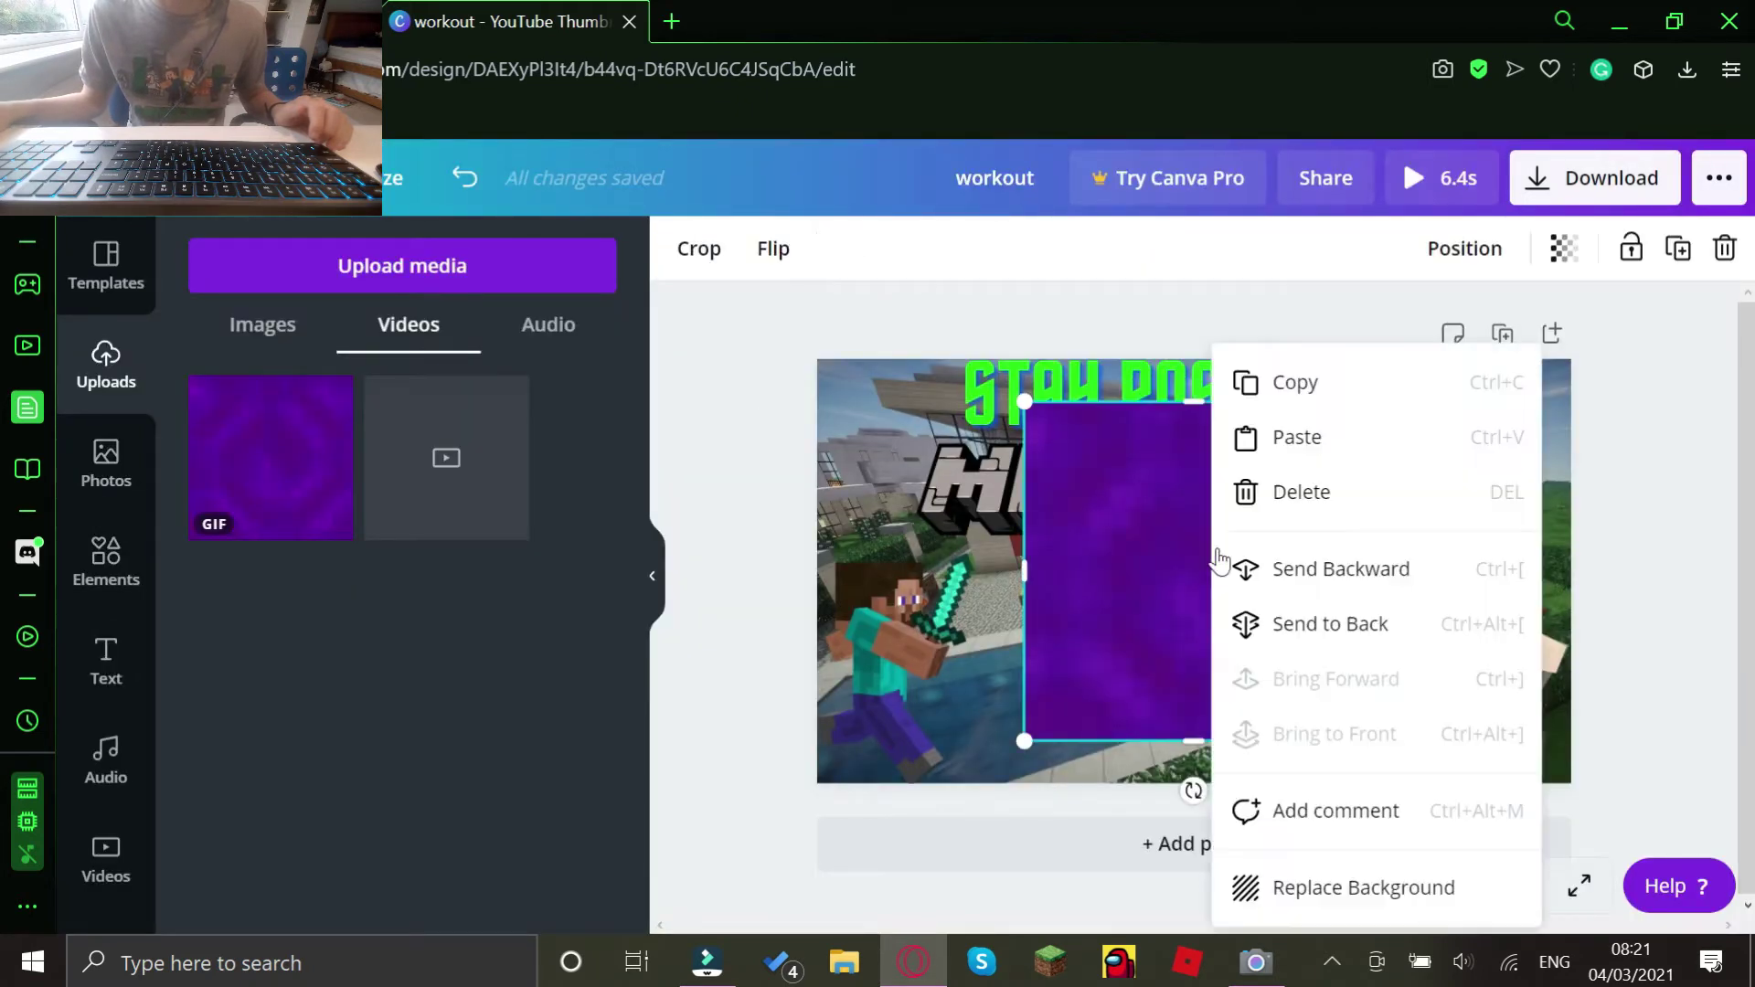
pyautogui.click(1293, 500)
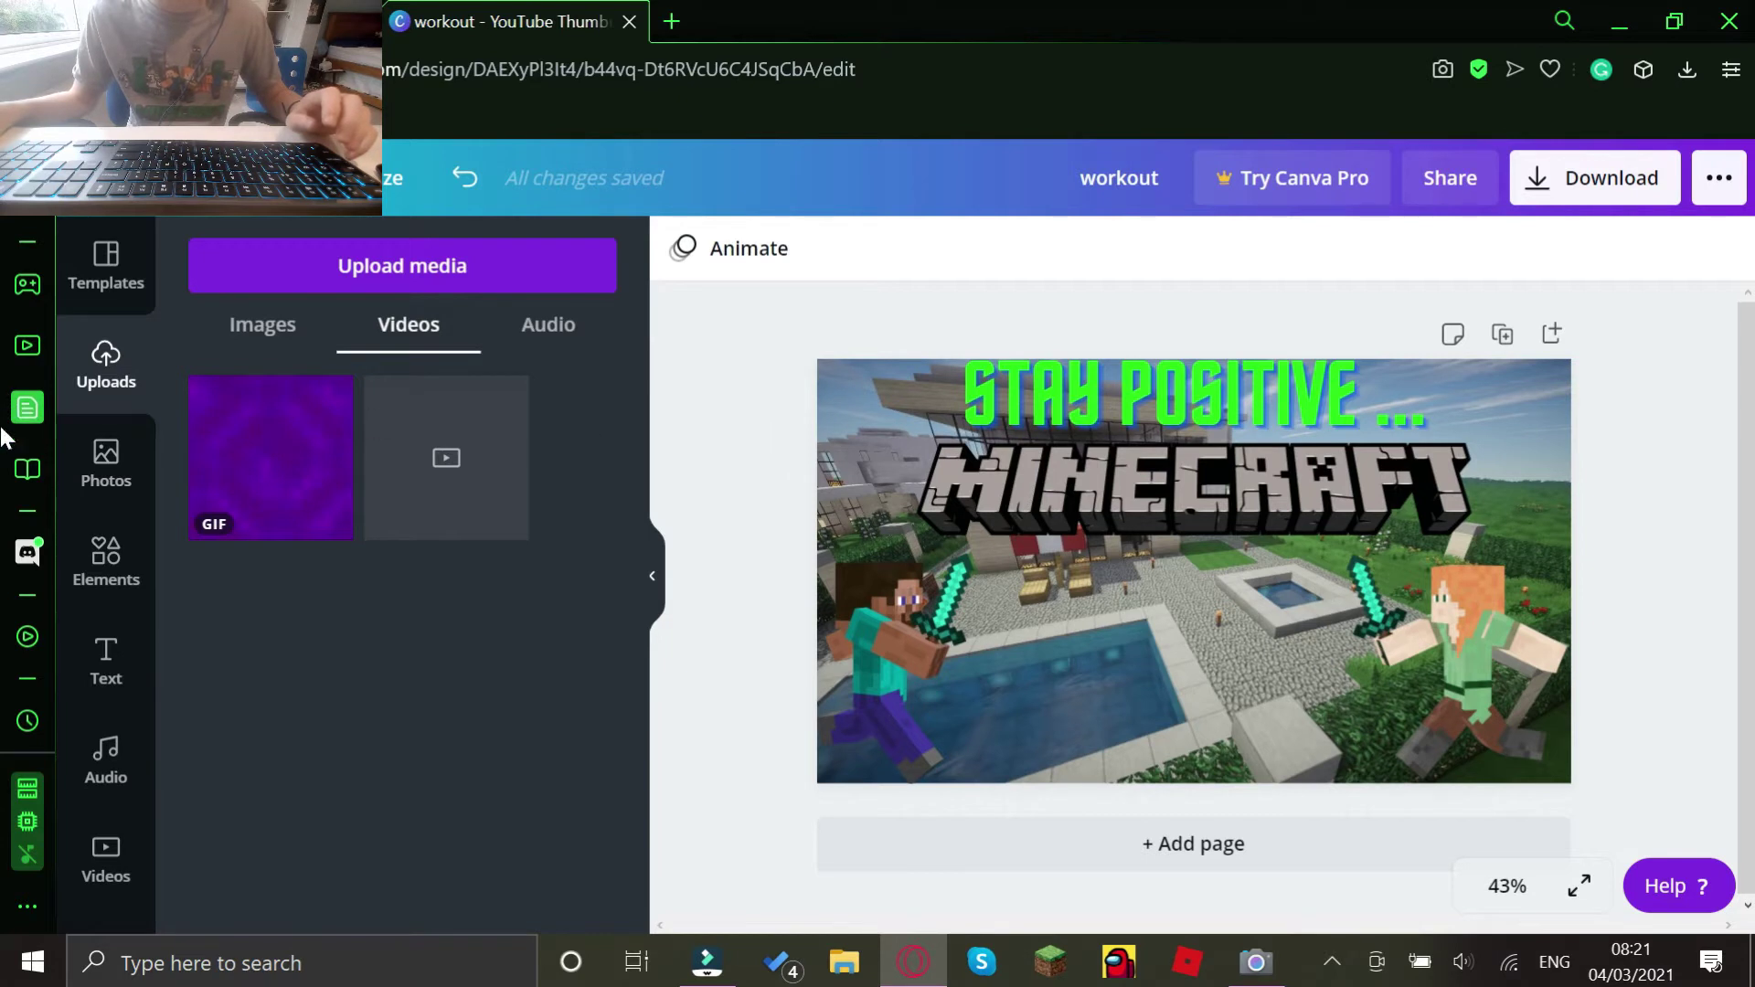
# Browse design templates, return to the workout tab, and open canva.com in a new tab
pyautogui.click(106, 274)
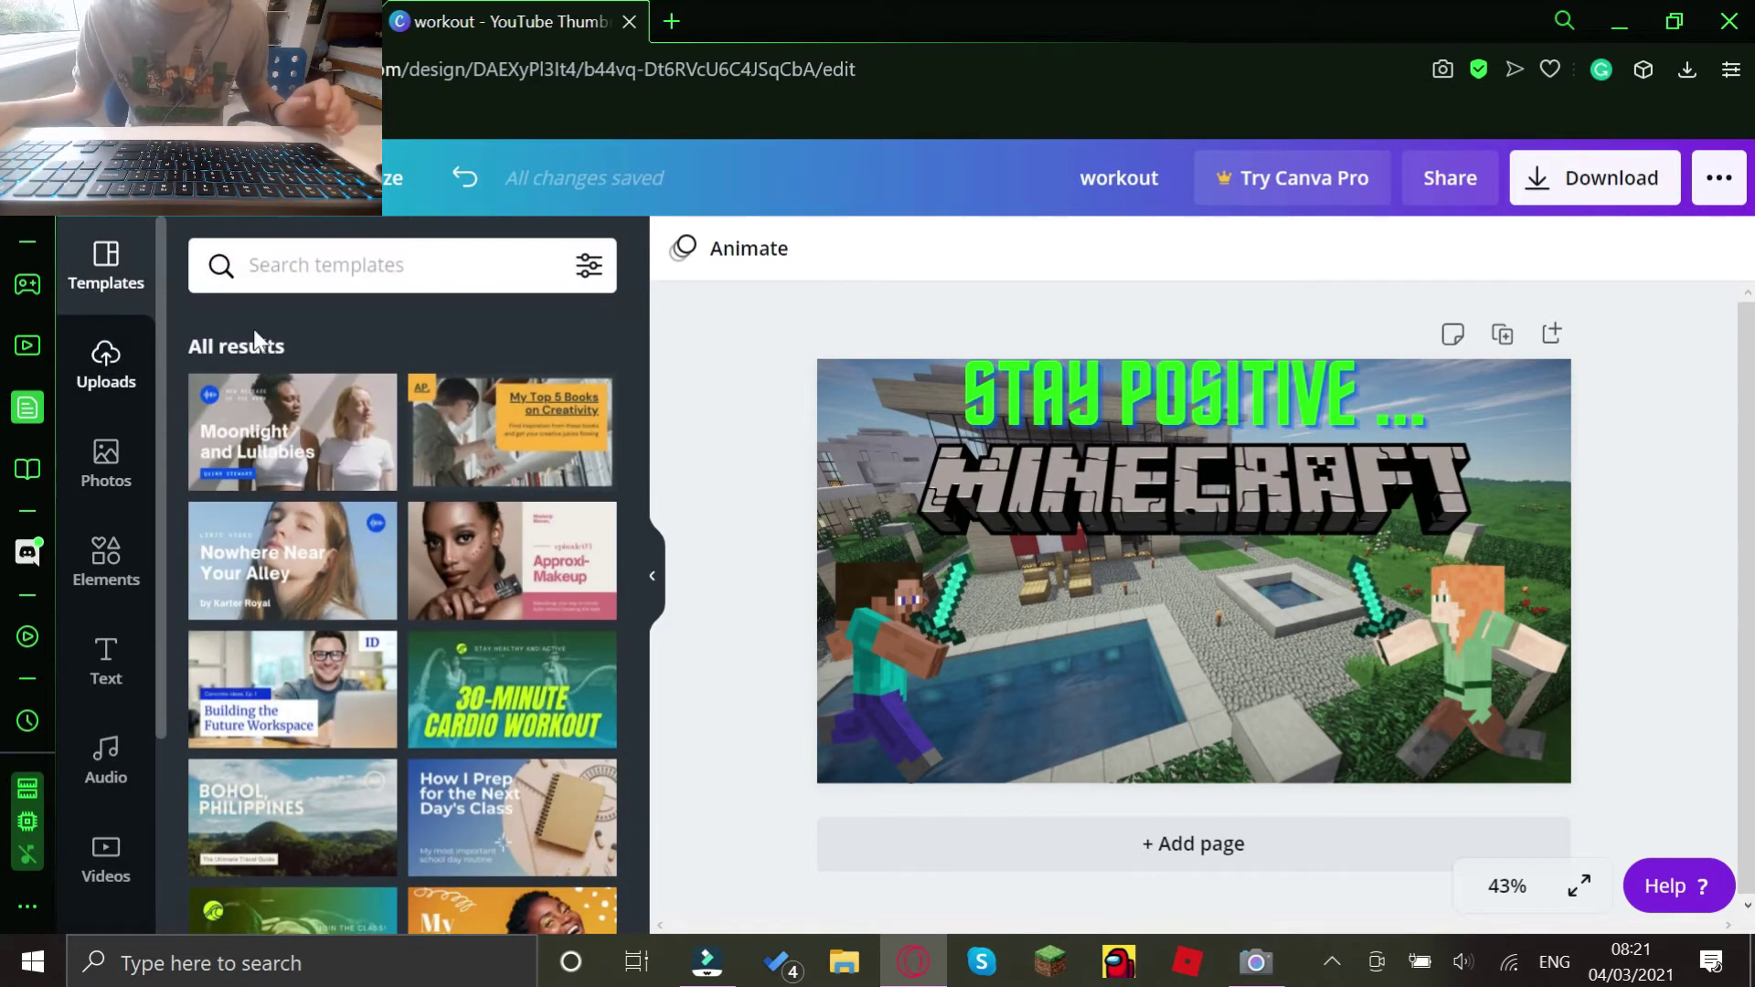
pyautogui.scroll(-4, 329, 399)
pyautogui.scroll(5, 356, 396)
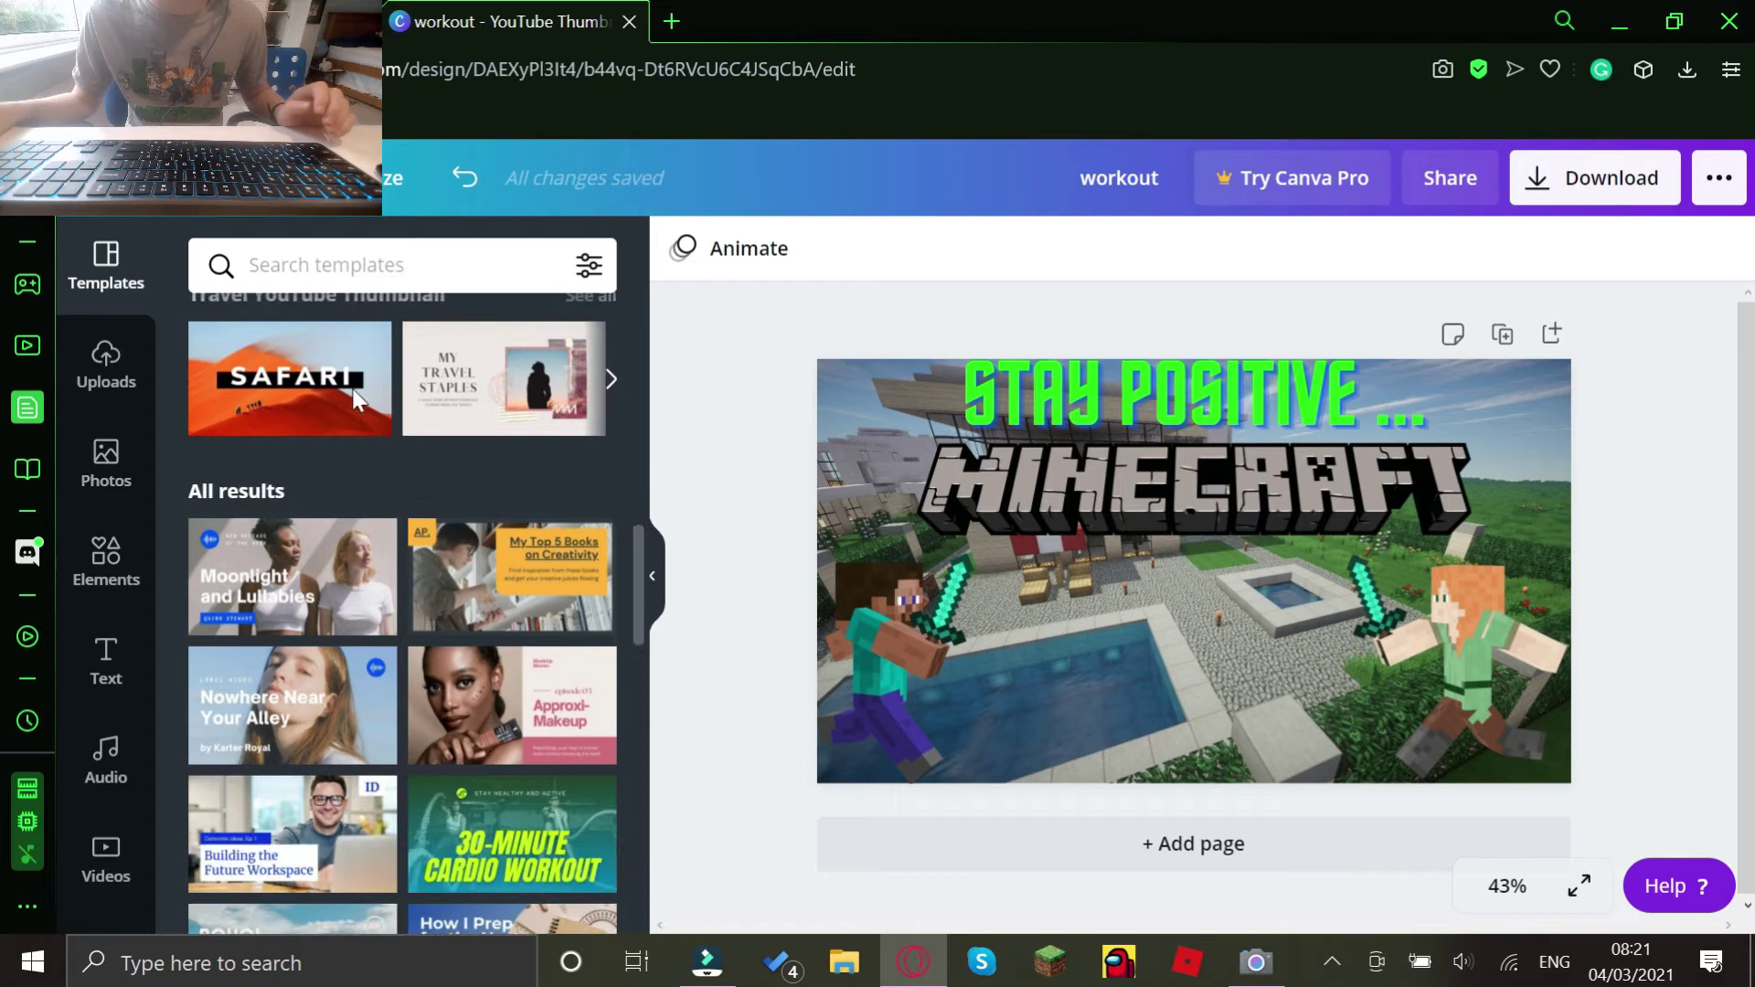
pyautogui.scroll(3, 355, 396)
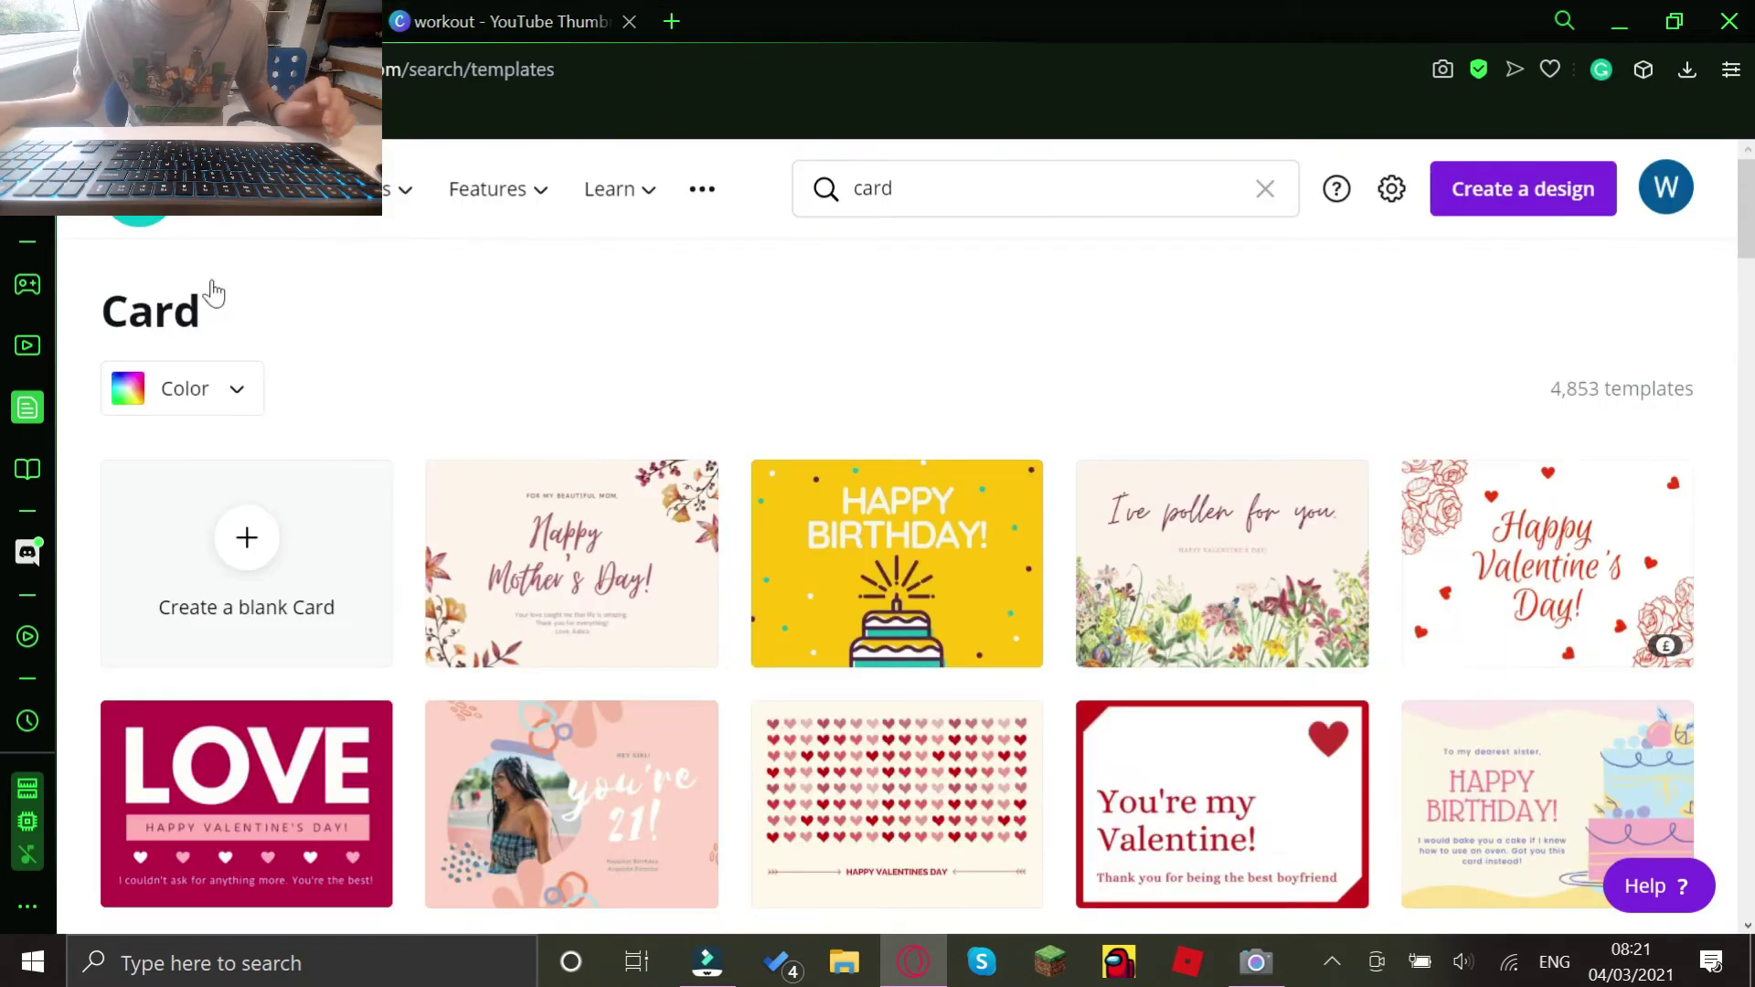
pyautogui.click(471, 25)
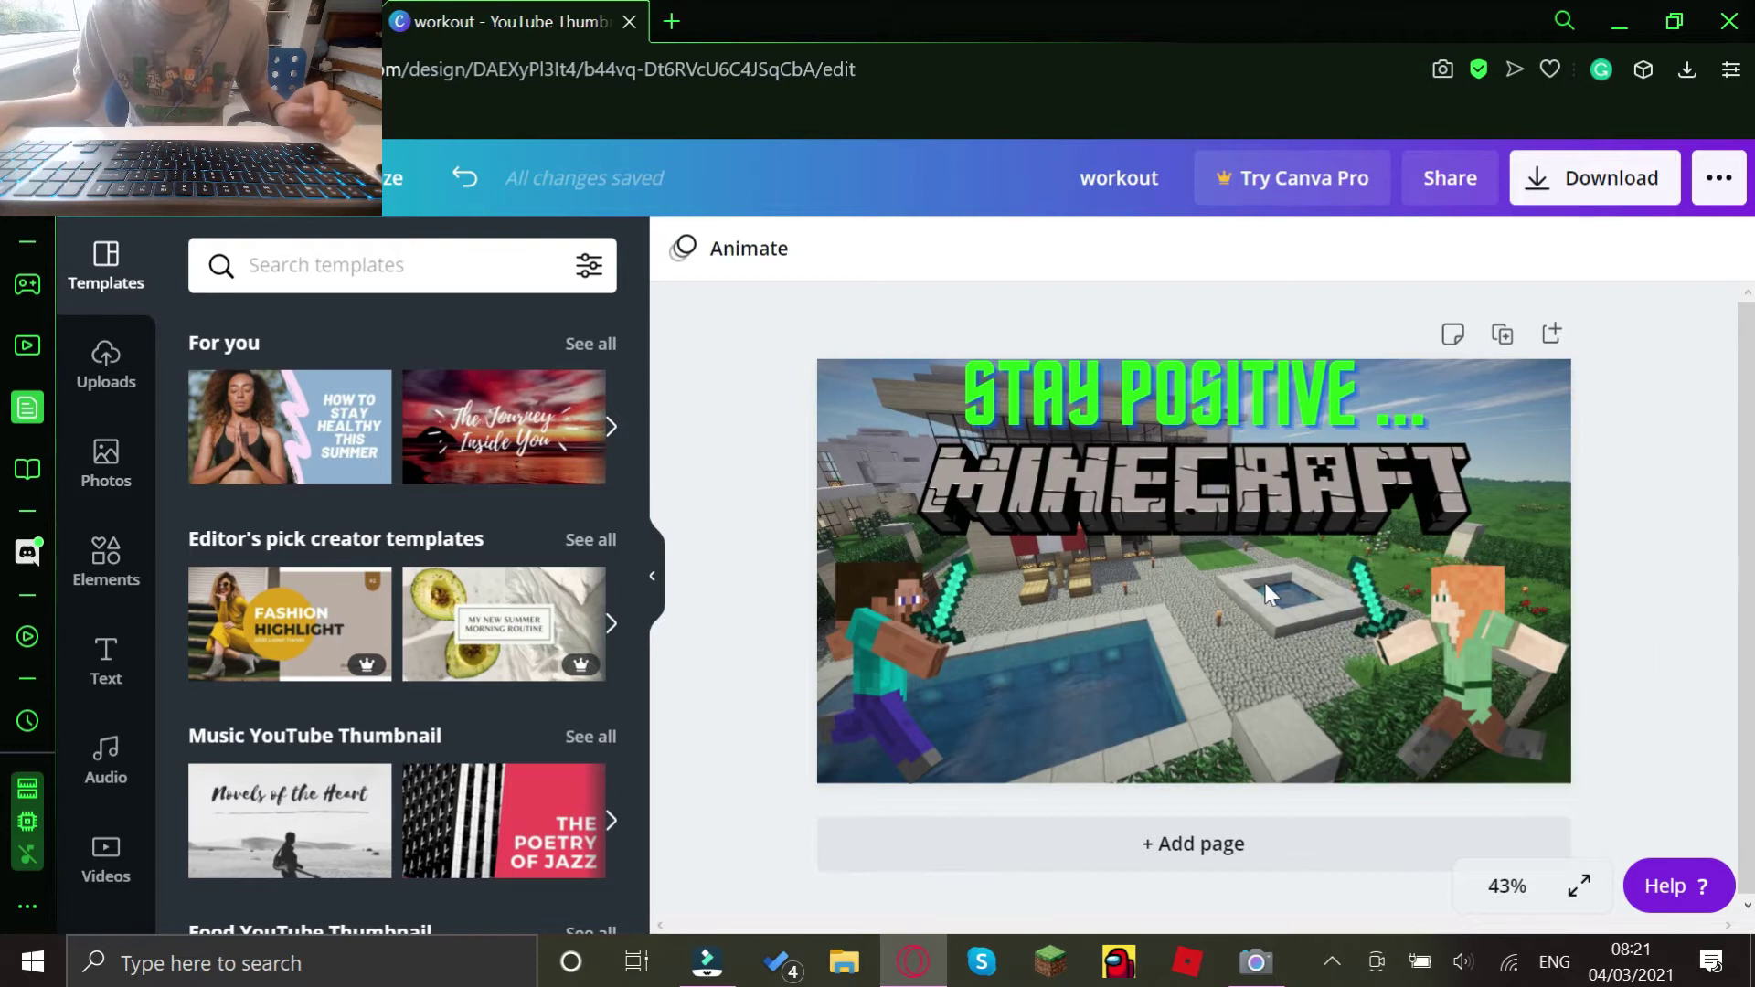
pyautogui.click(672, 21)
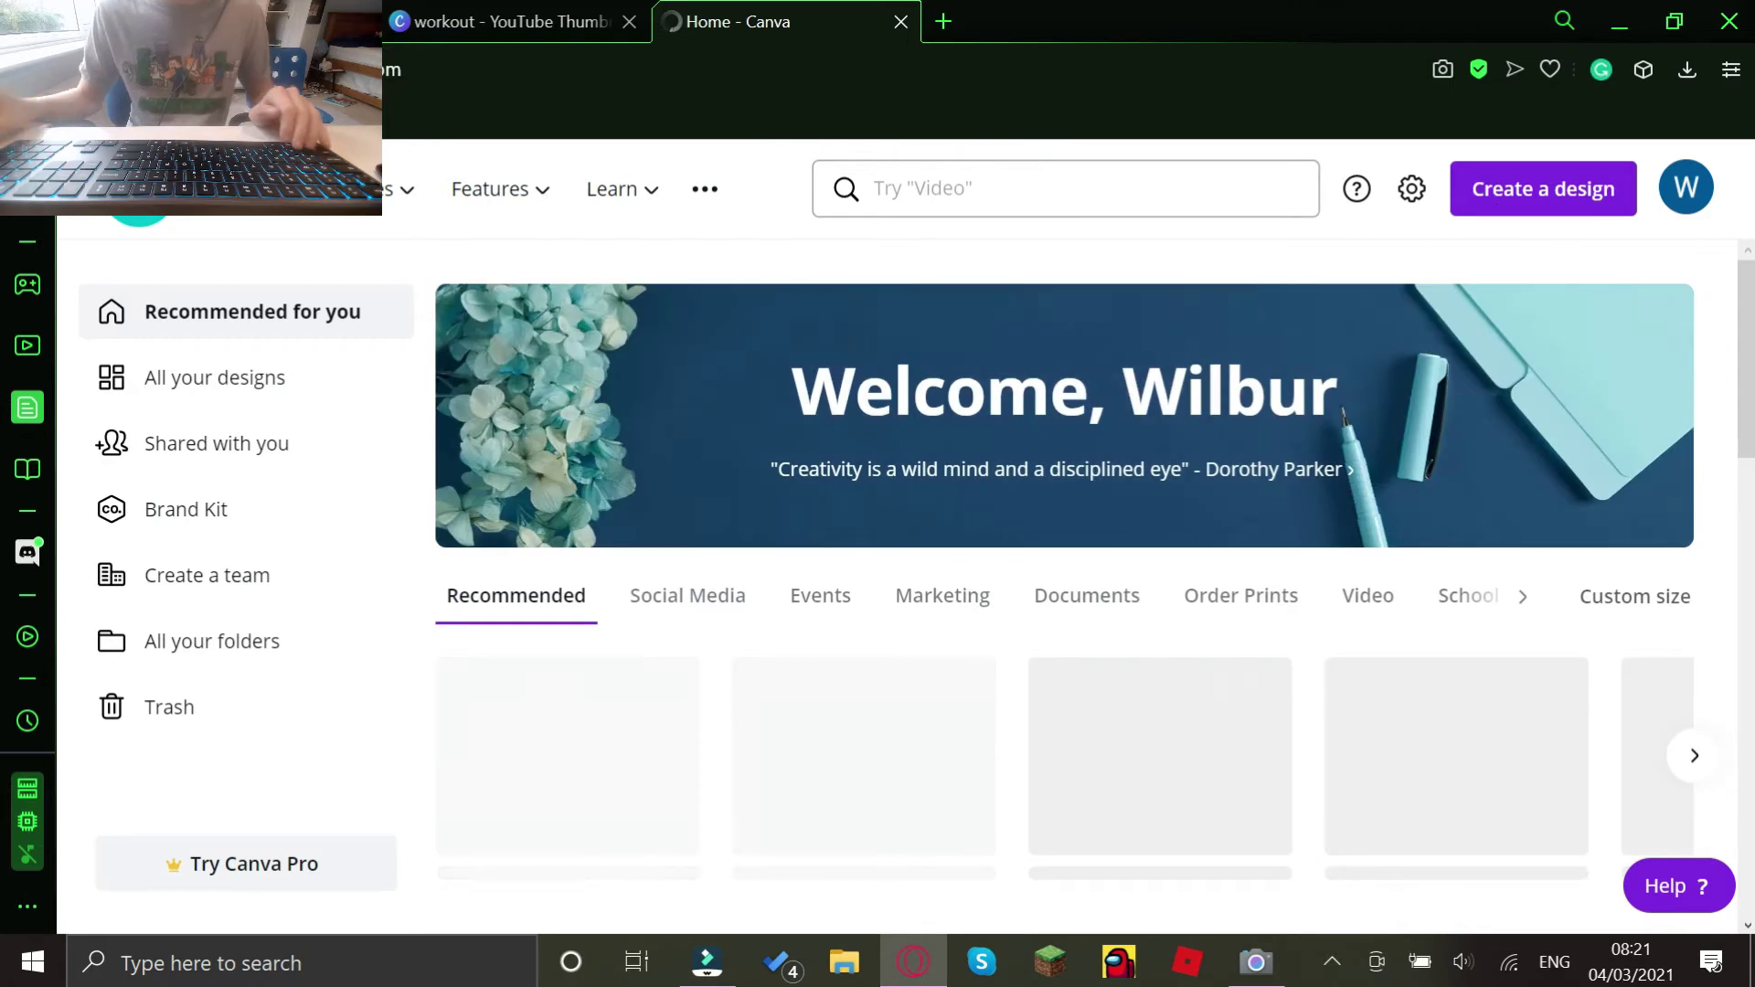
# Search Canva home for 'YouTube Thumbnail' templates, then return to the workout design tab
pyautogui.click(1038, 192)
pyautogui.write('Yo')
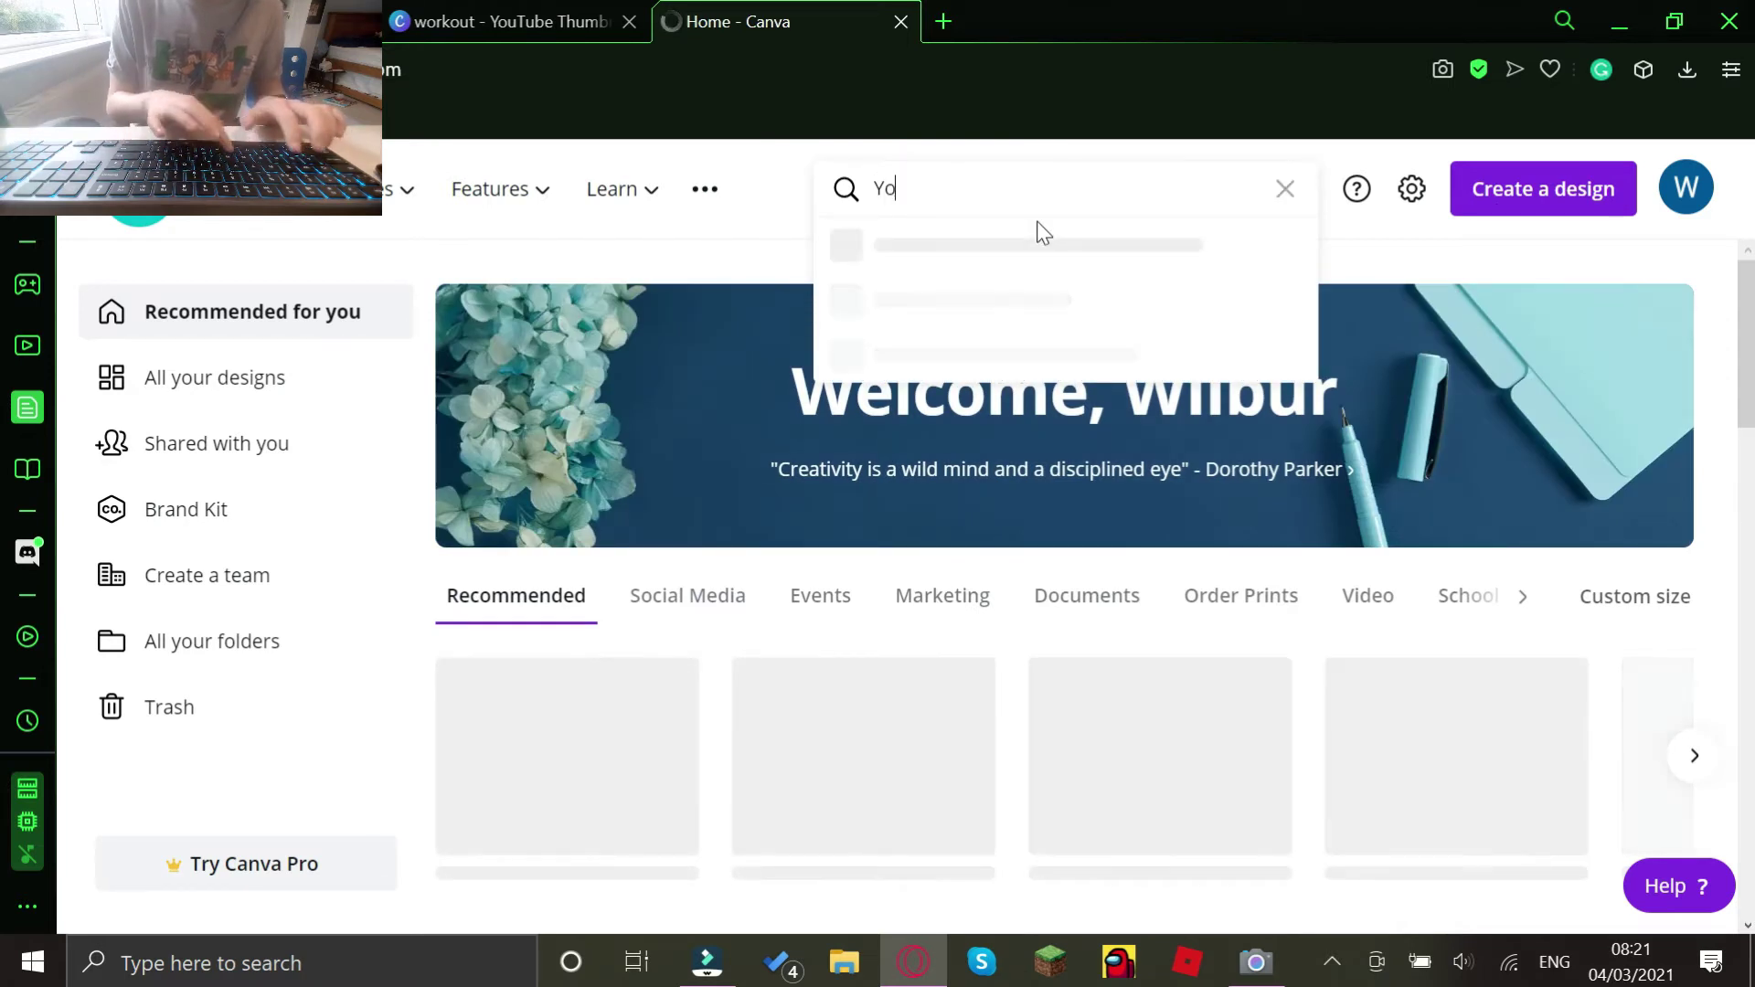
pyautogui.write('uTube T')
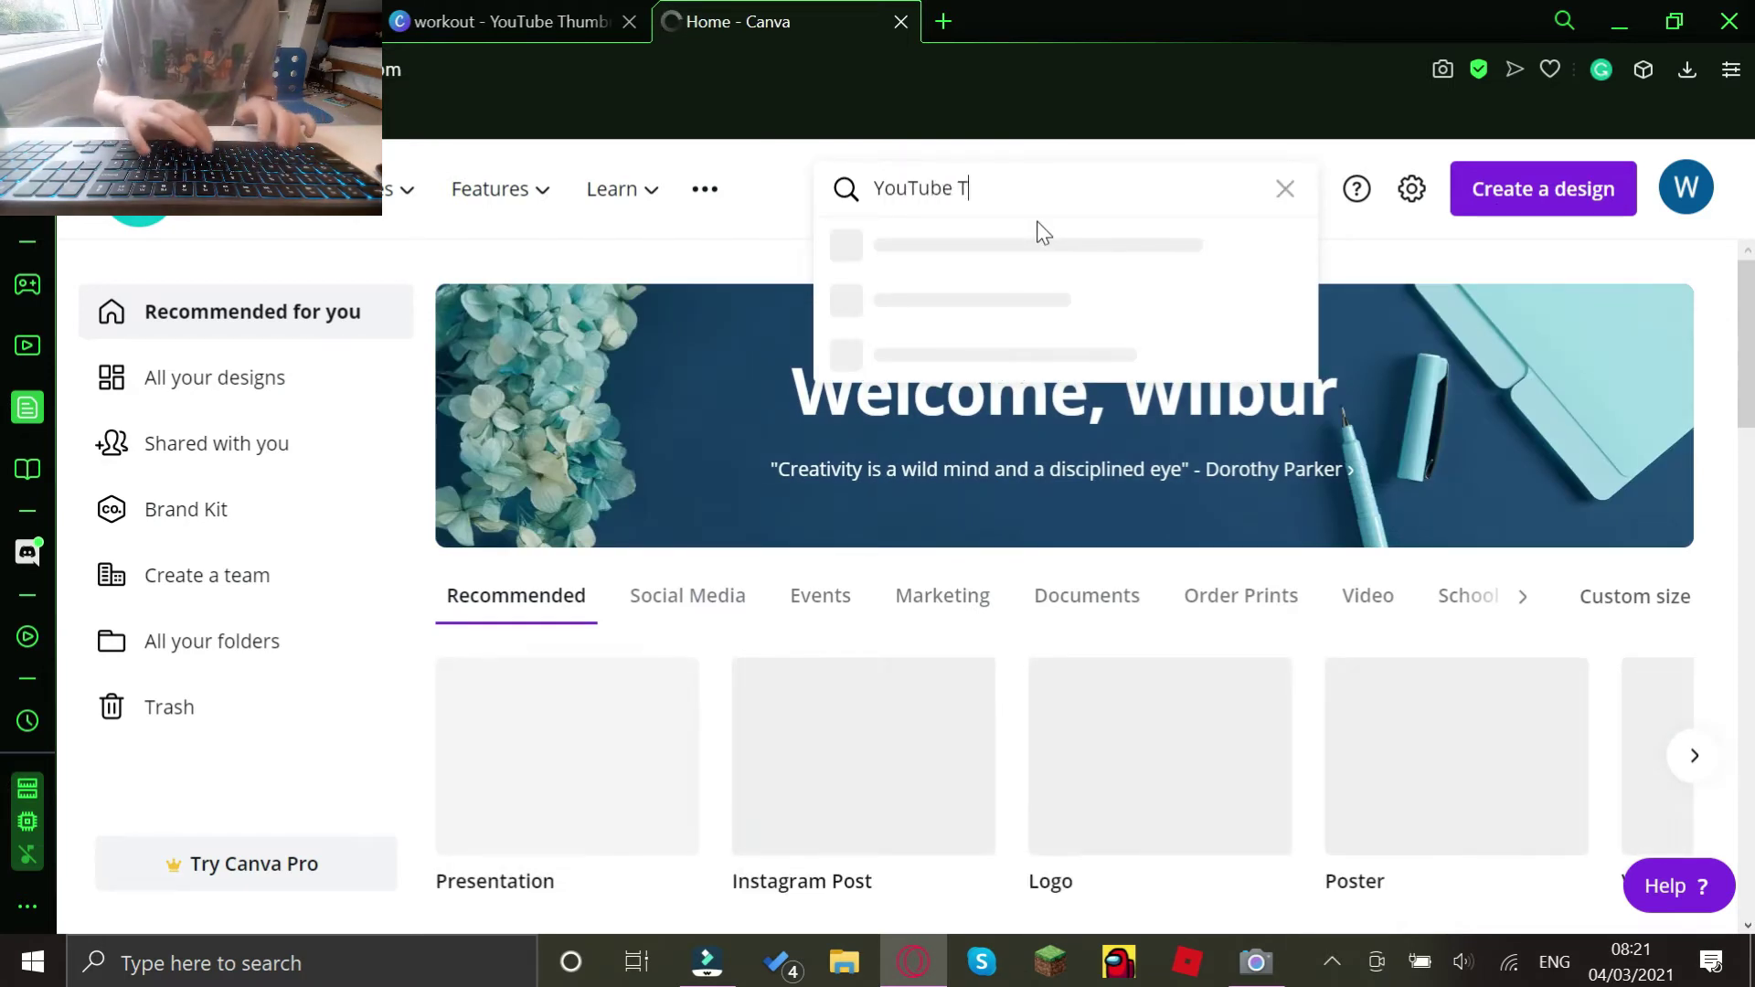
pyautogui.write('h')
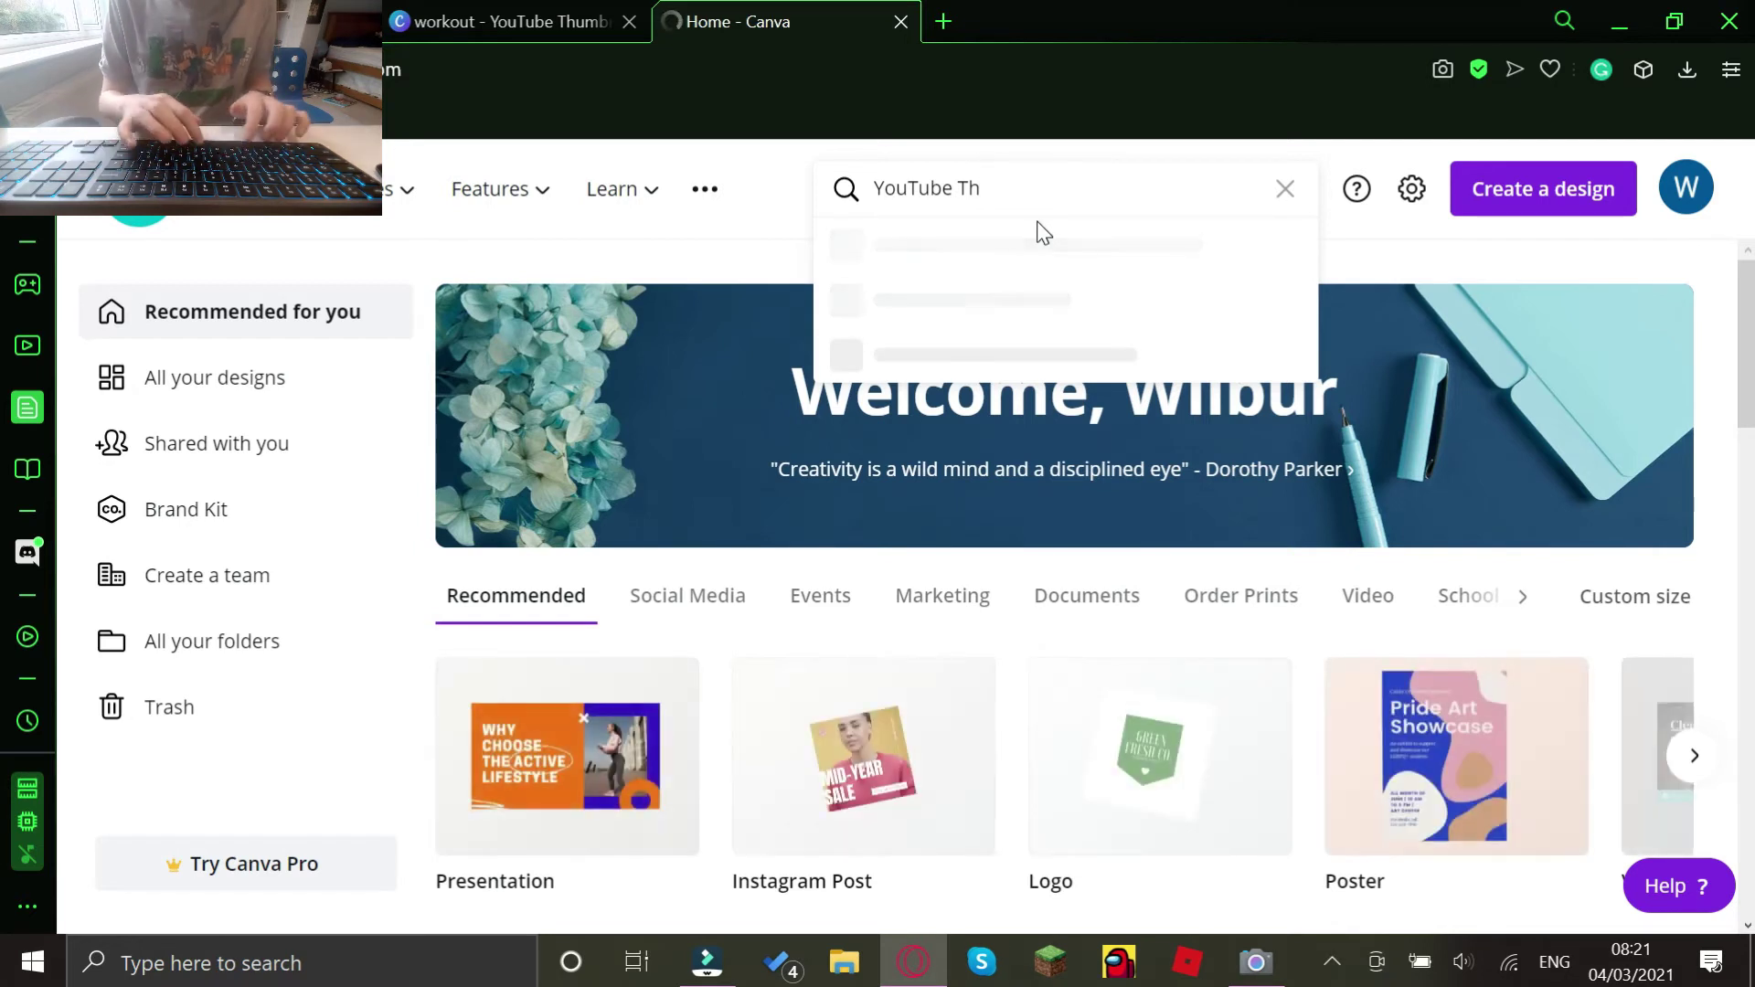
pyautogui.write('umbna')
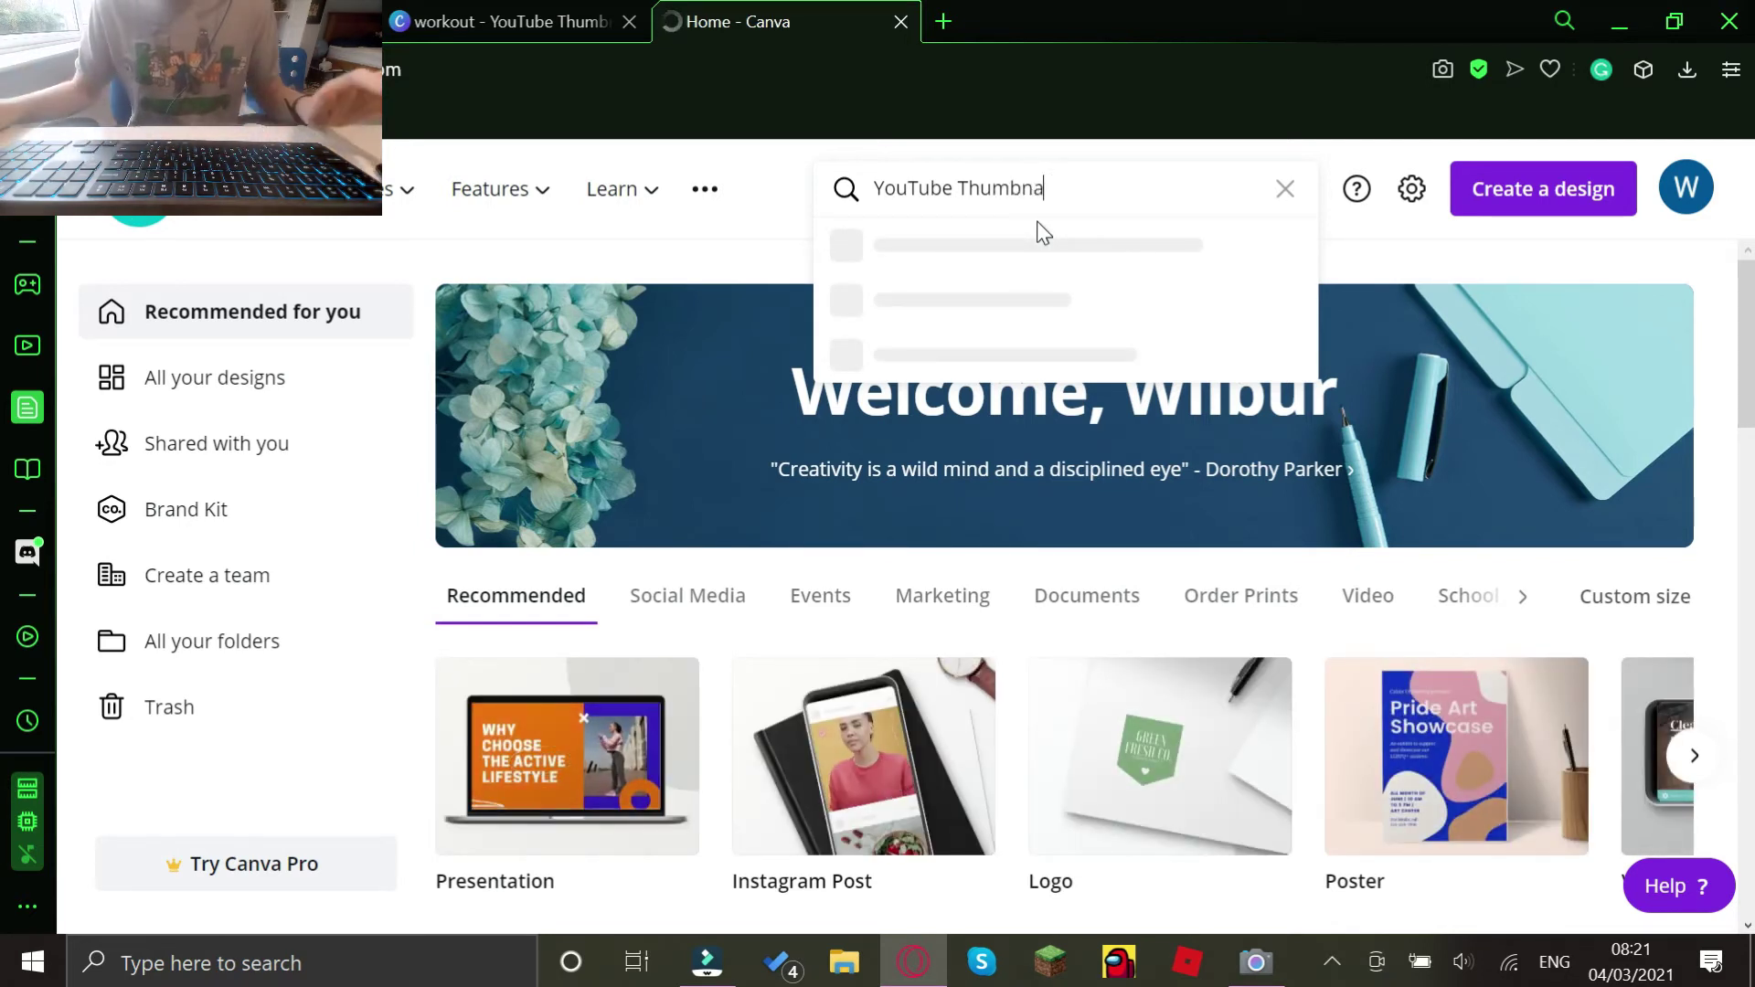
pyautogui.write('il')
pyautogui.press('Return')
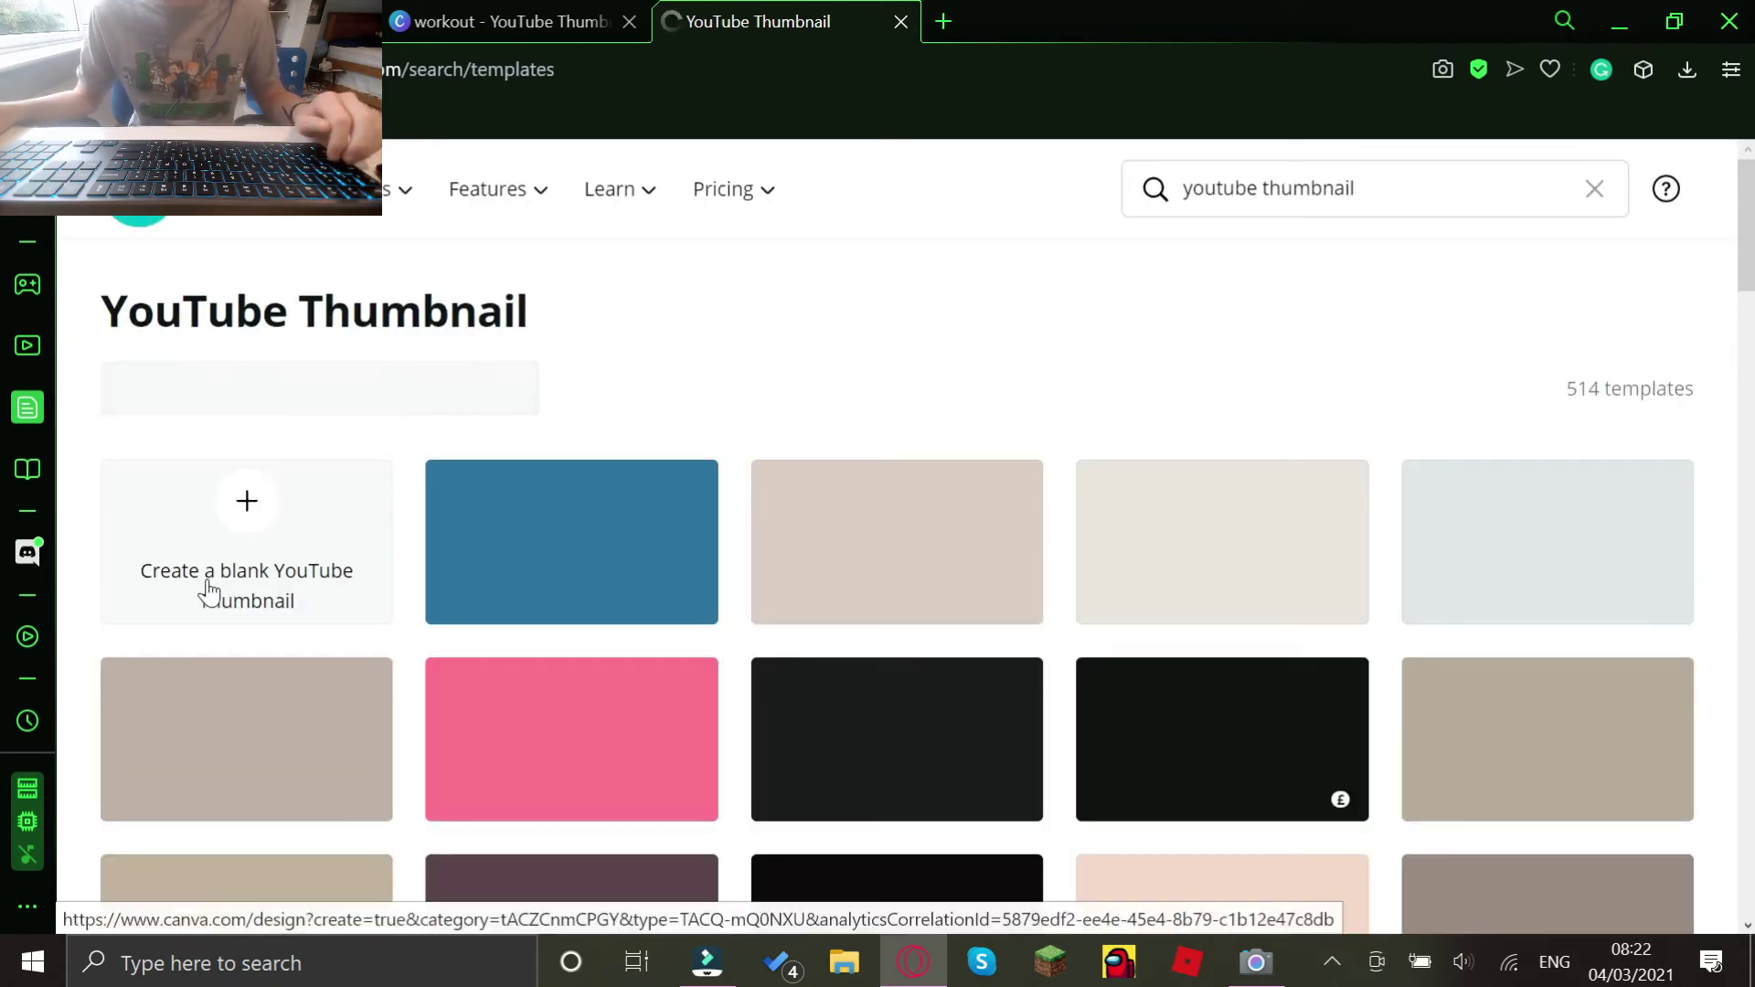
pyautogui.click(603, 20)
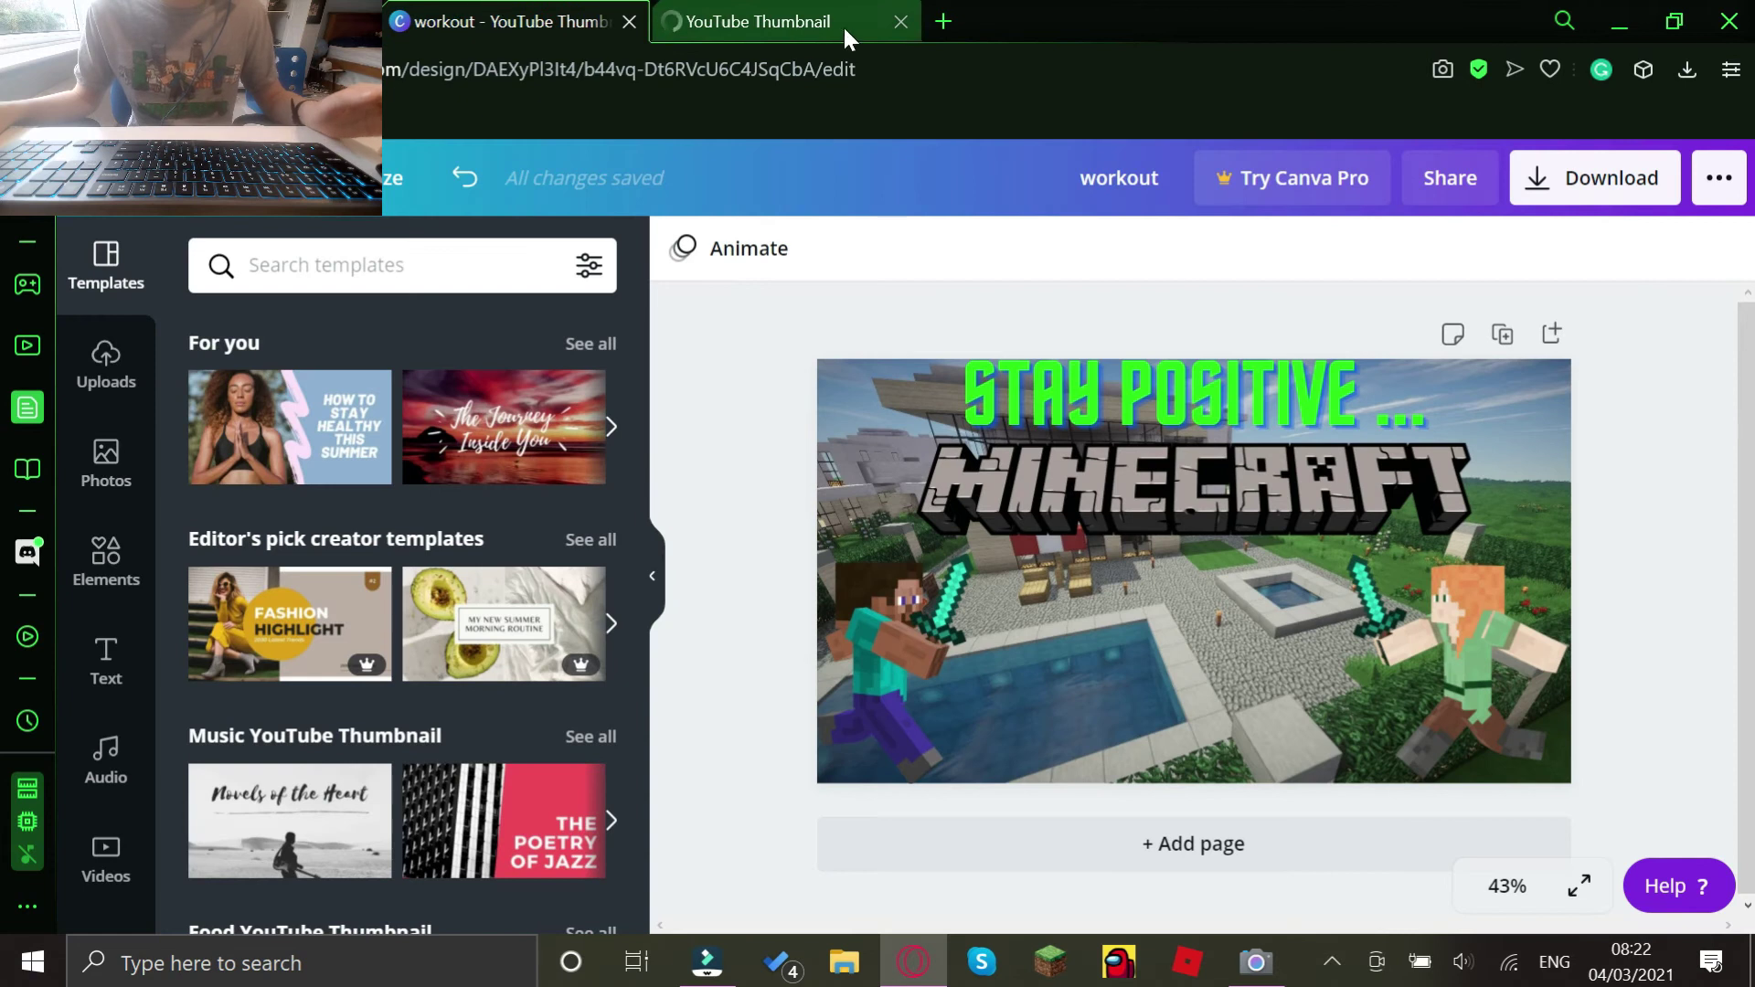
# Close the template search tab, then browse stock videos and 'Mouse clicks' elements
pyautogui.click(900, 22)
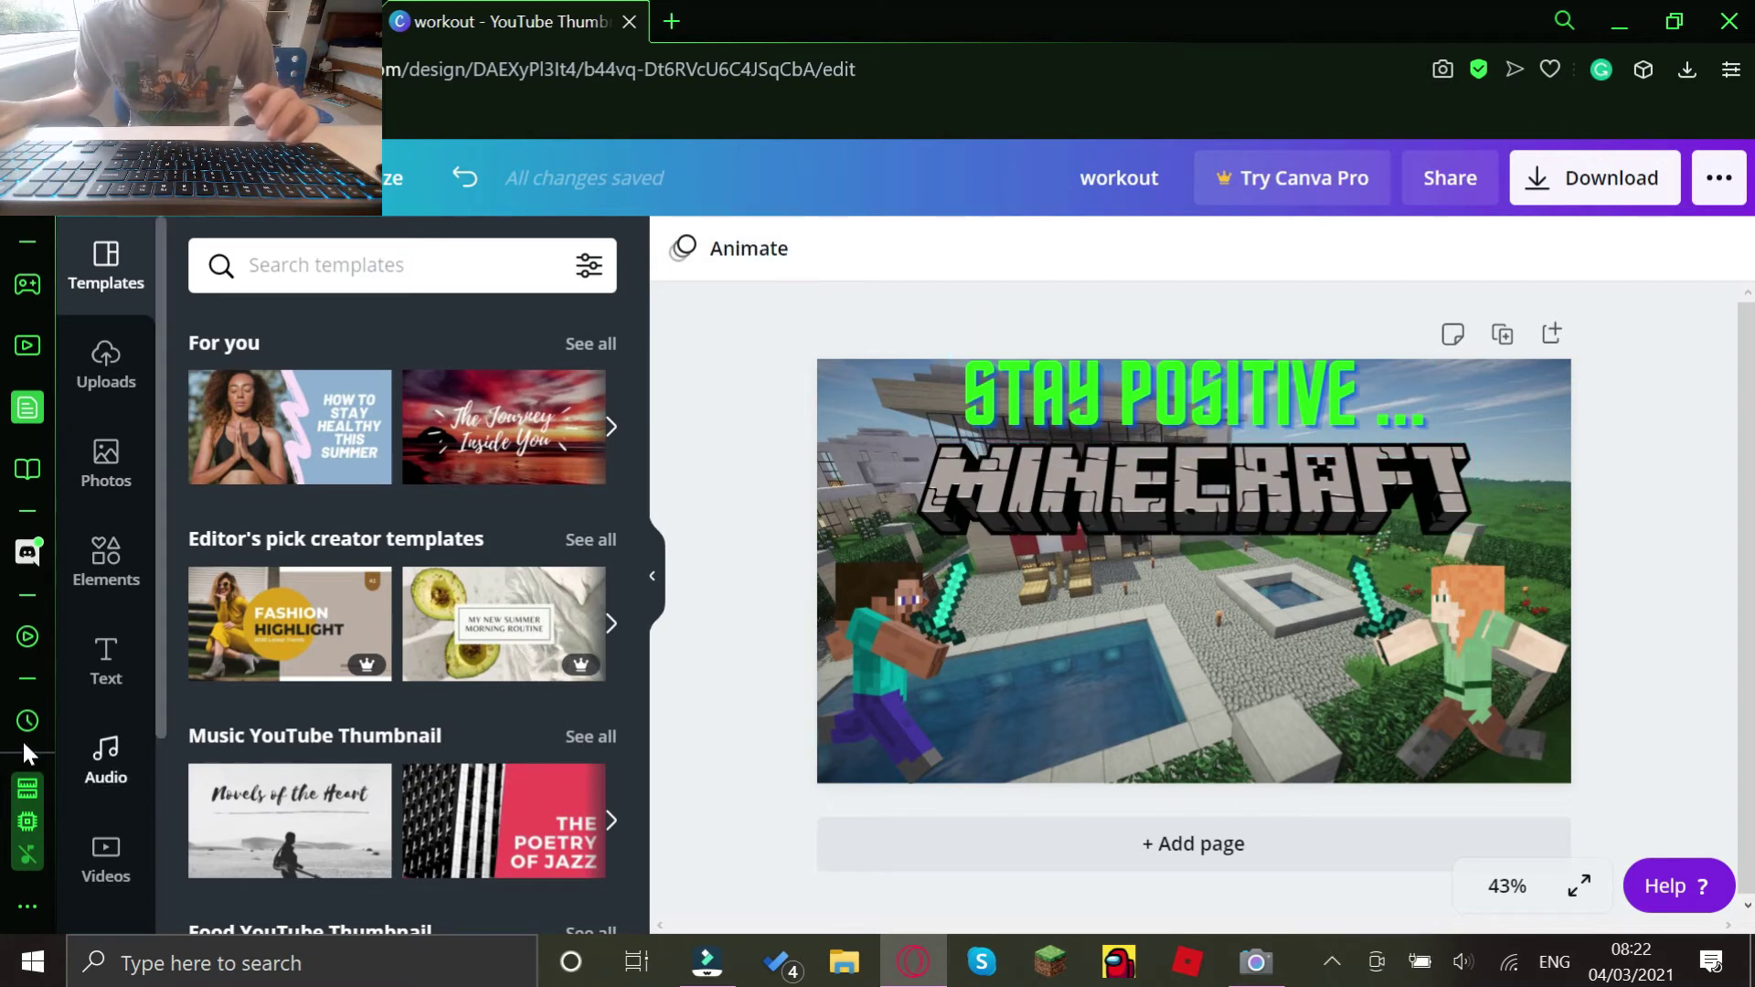
pyautogui.click(105, 856)
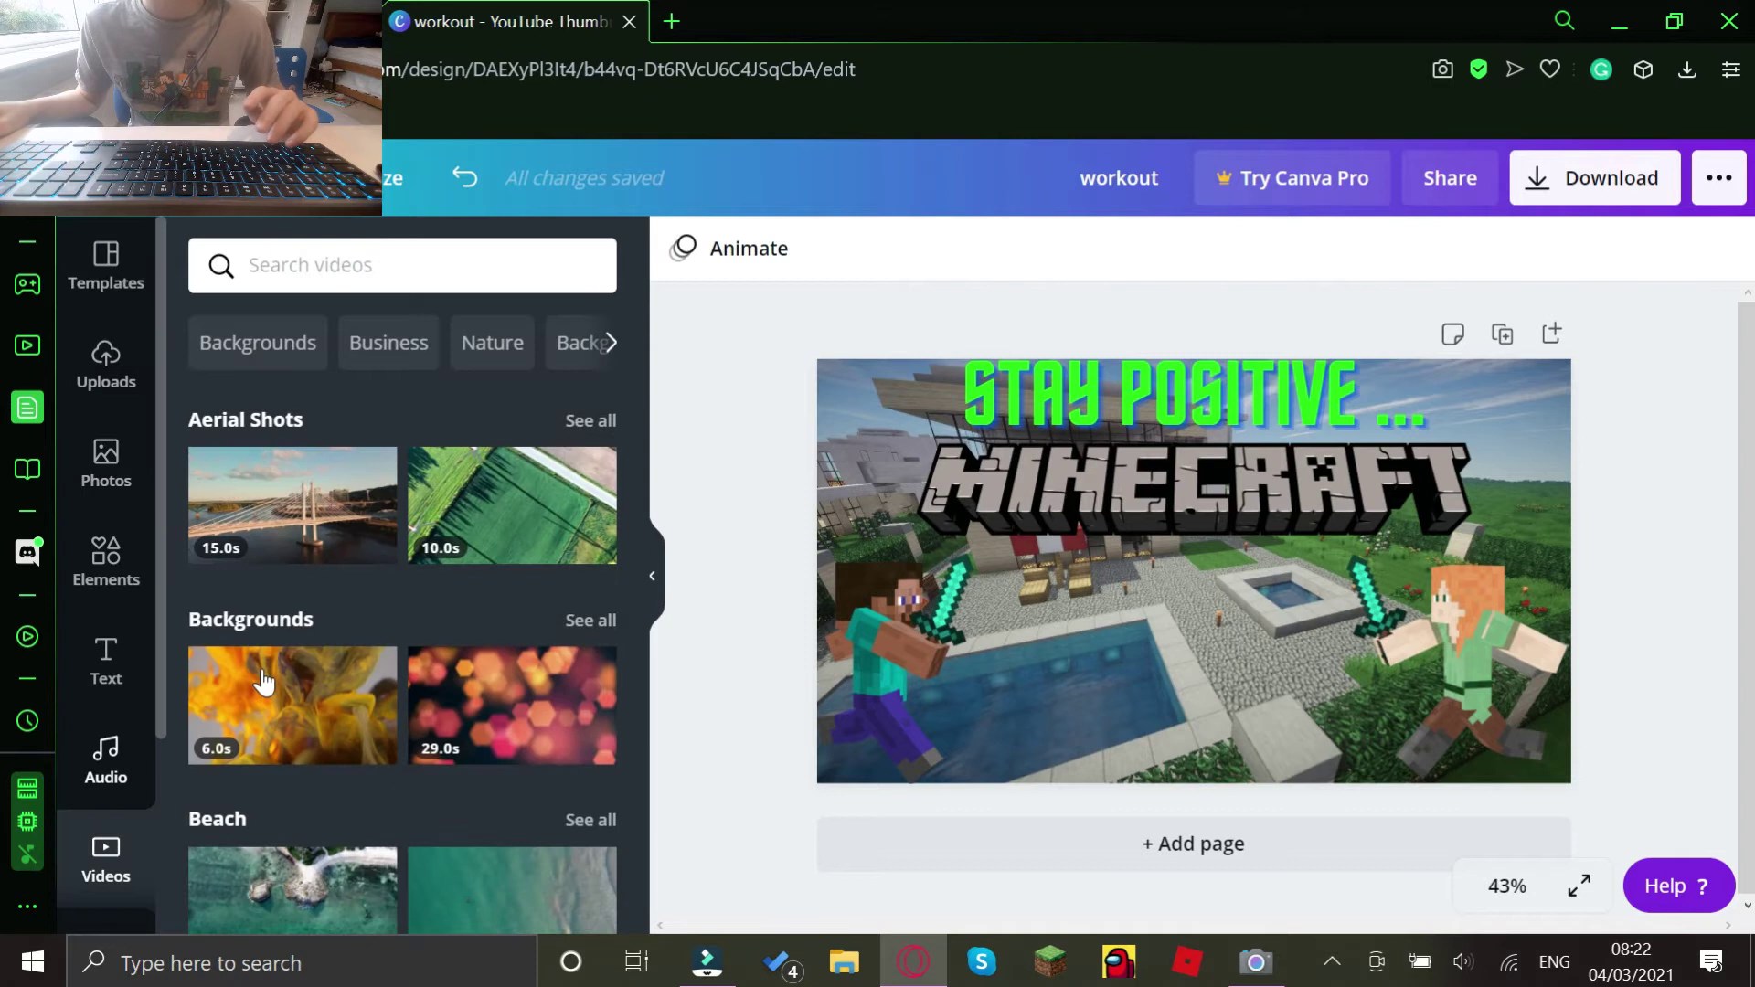
pyautogui.scroll(-1, 532, 685)
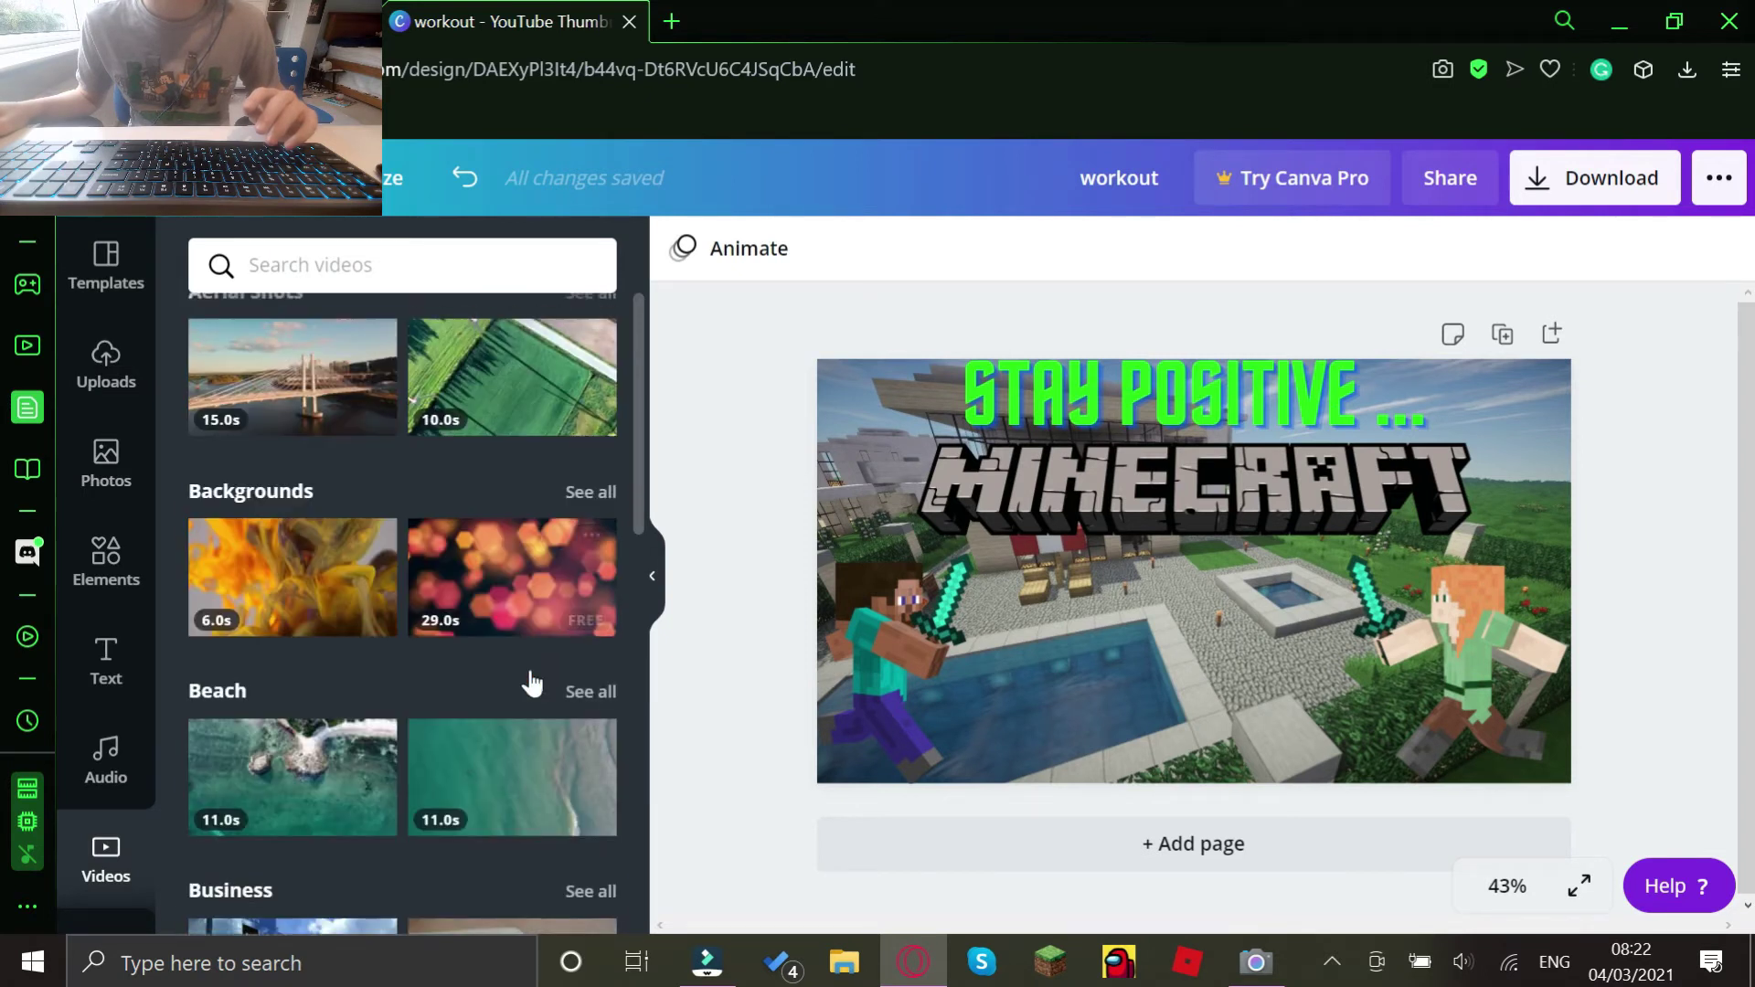
pyautogui.scroll(-3, 532, 679)
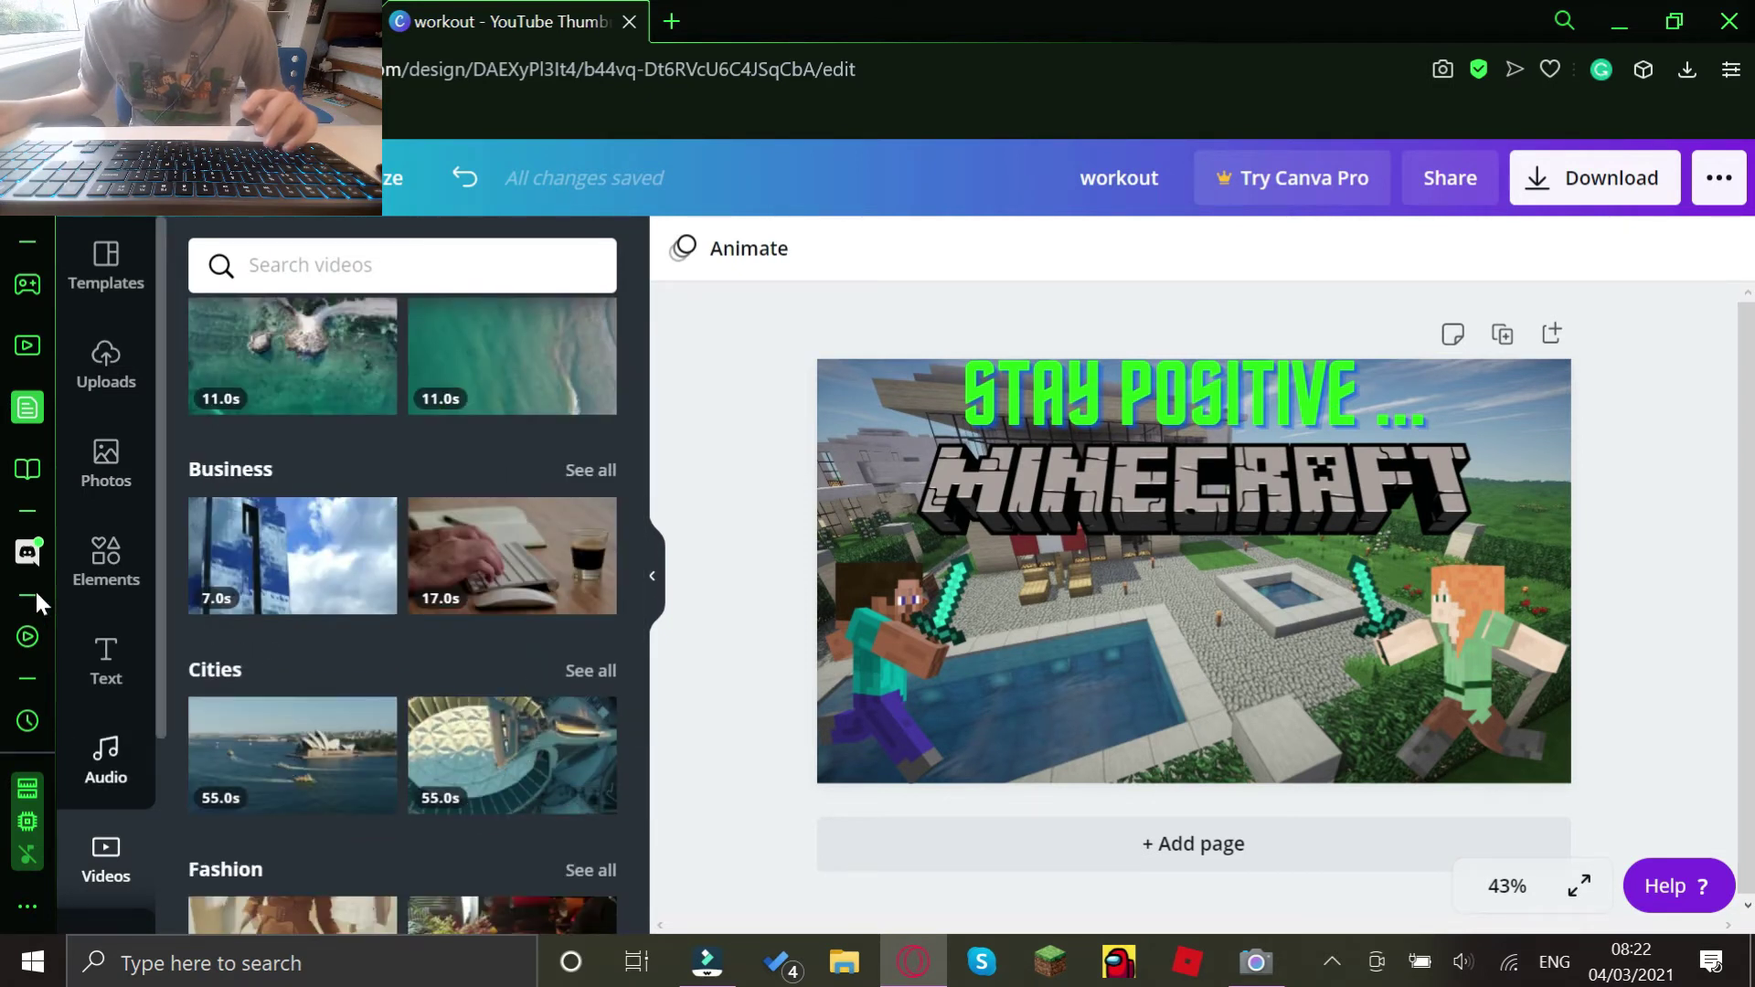
pyautogui.click(103, 549)
pyautogui.scroll(-1, 490, 627)
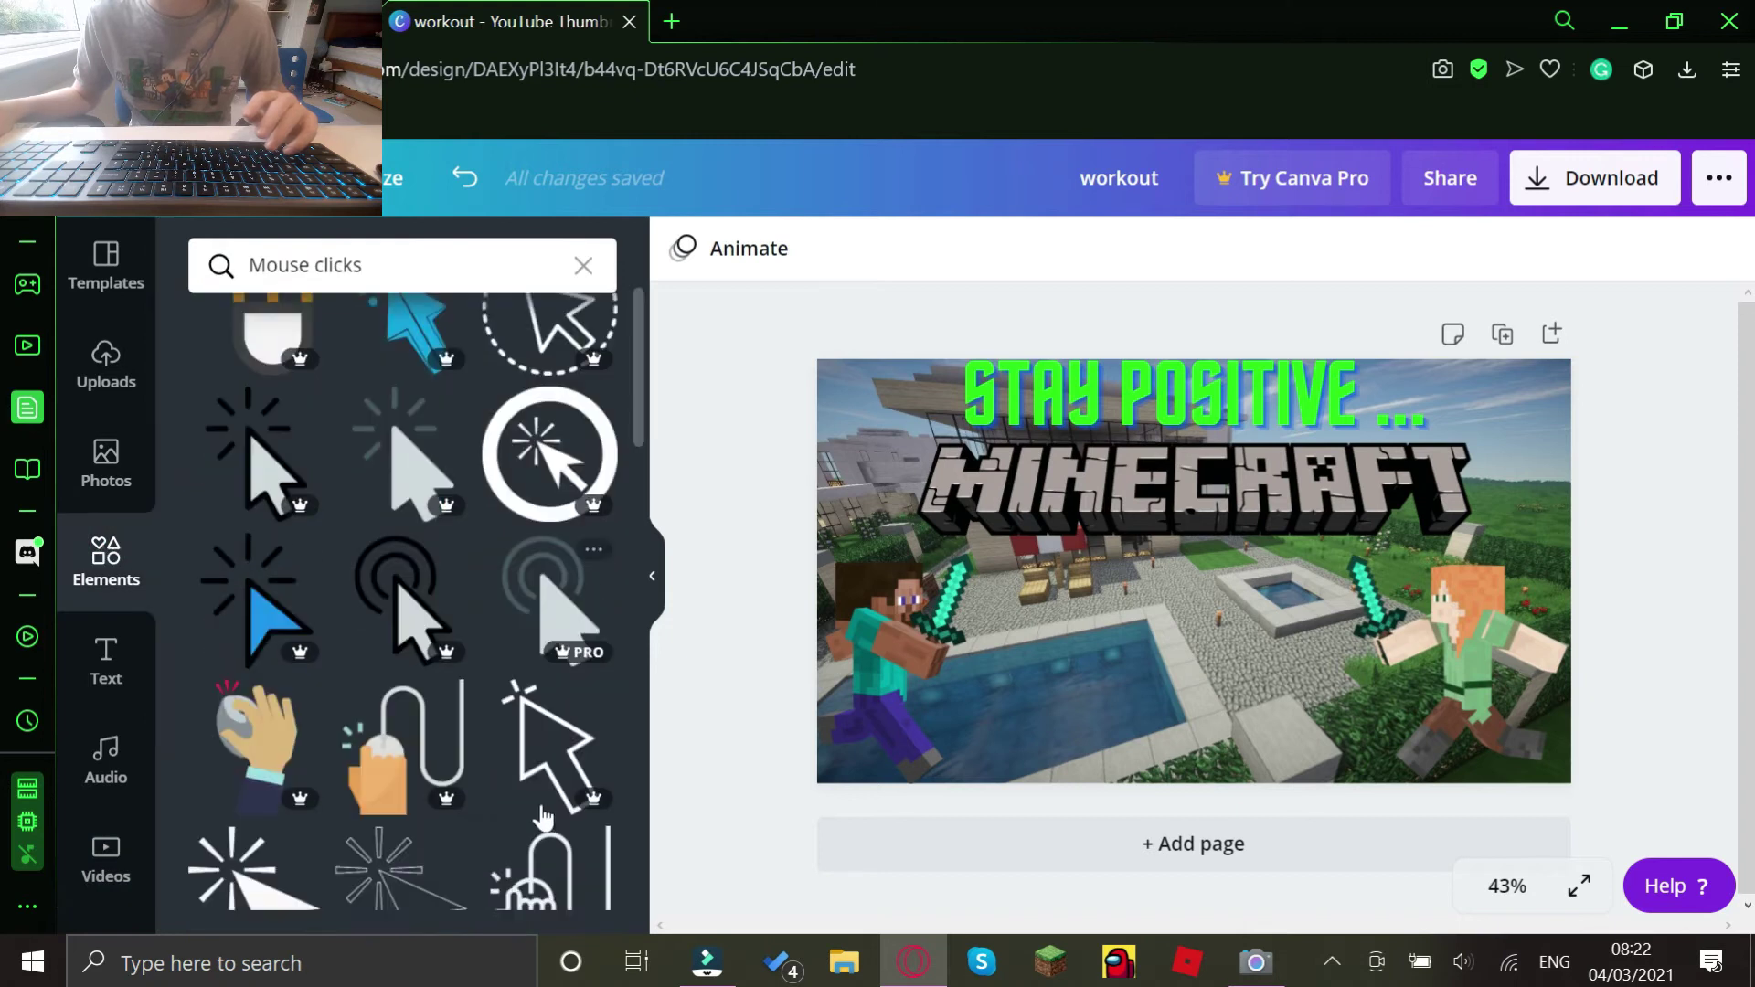
pyautogui.scroll(-3, 490, 627)
pyautogui.scroll(1, 470, 539)
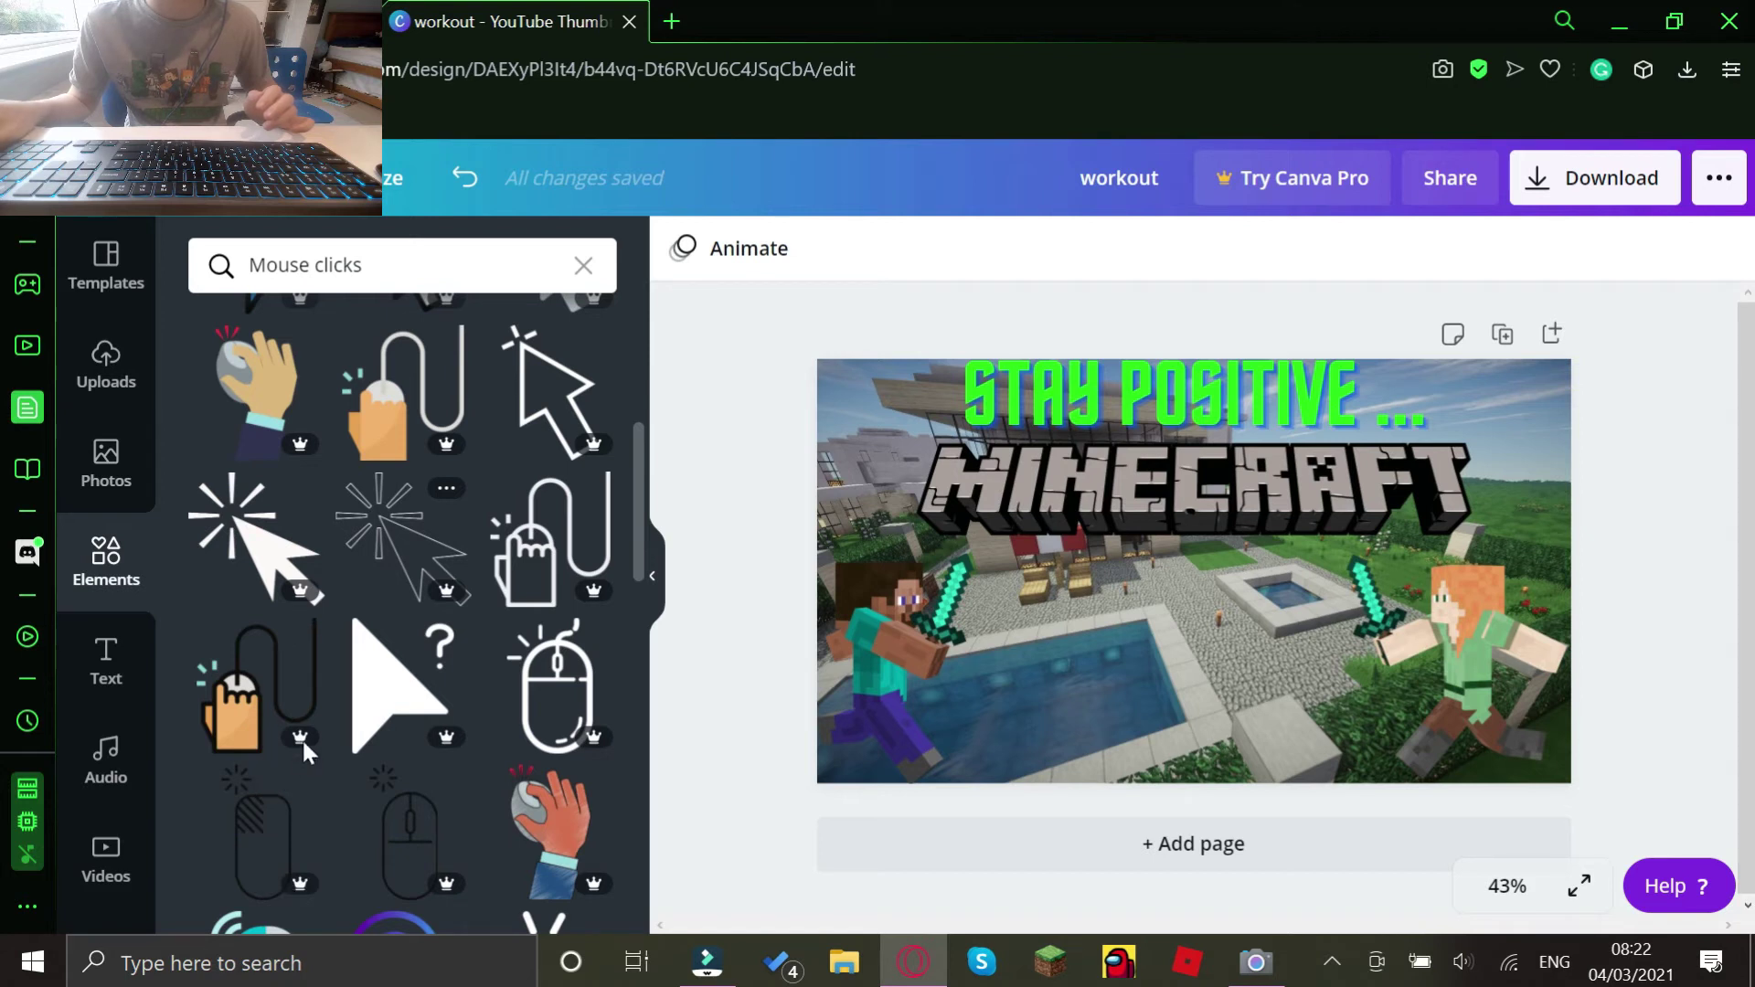
pyautogui.moveTo(258, 685)
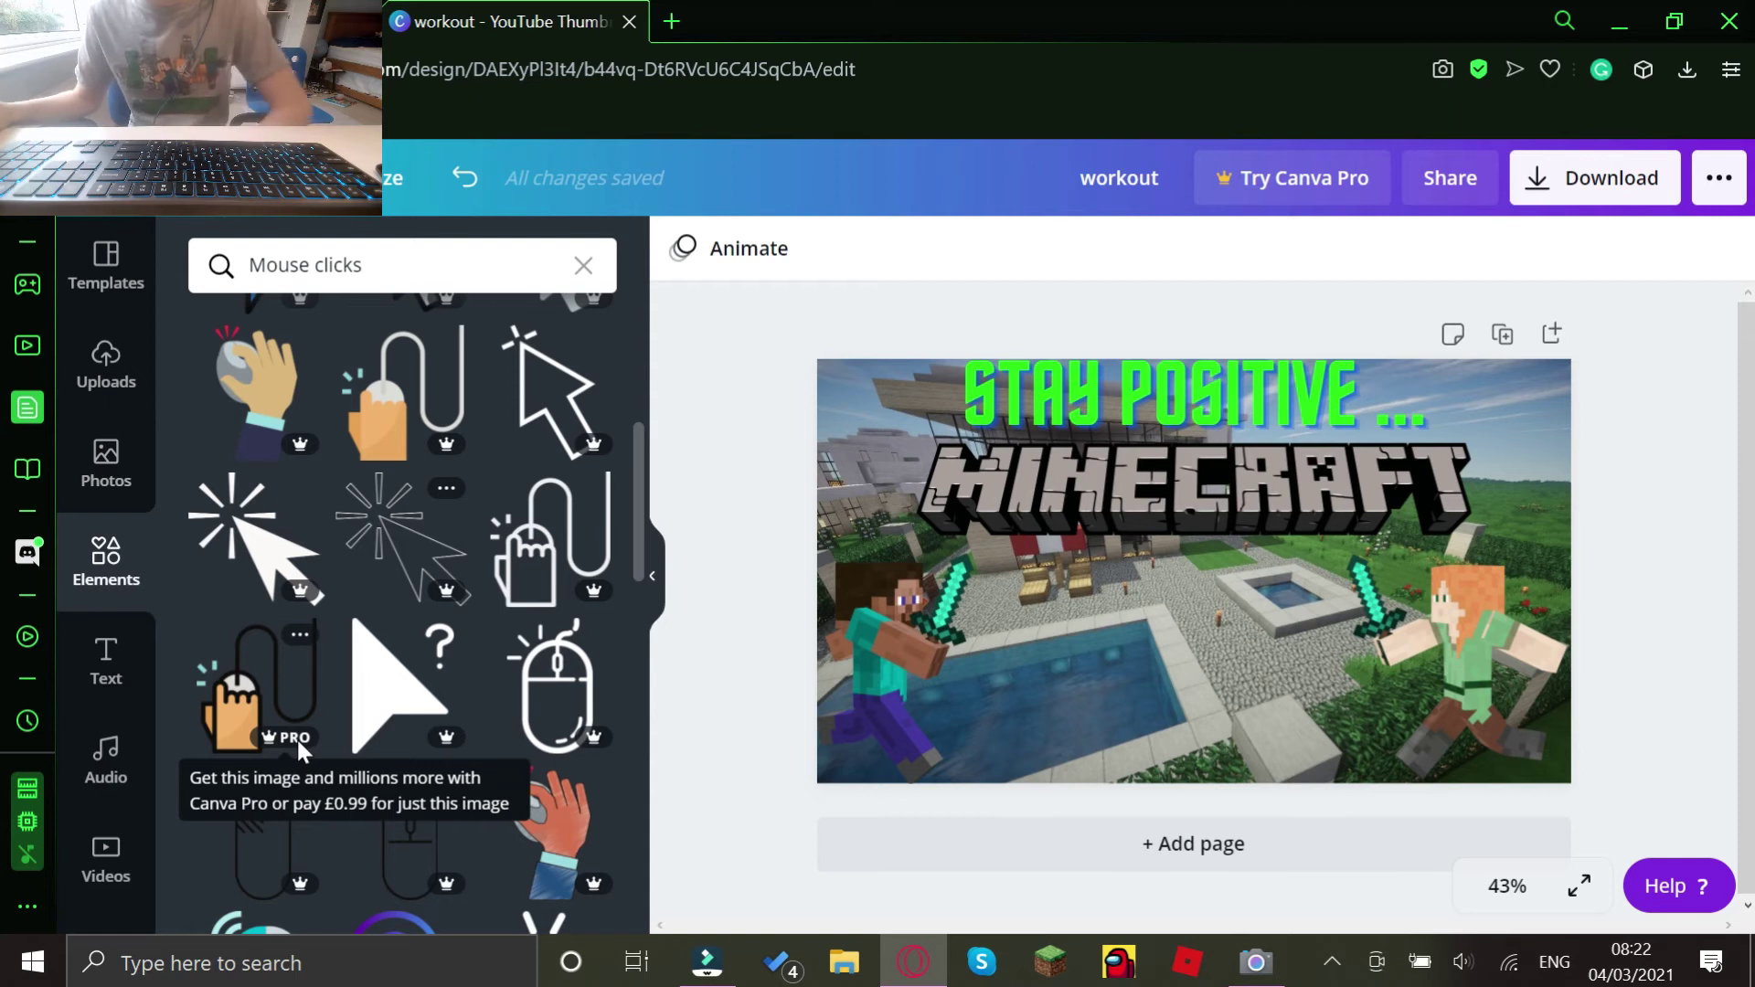
pyautogui.click(133, 281)
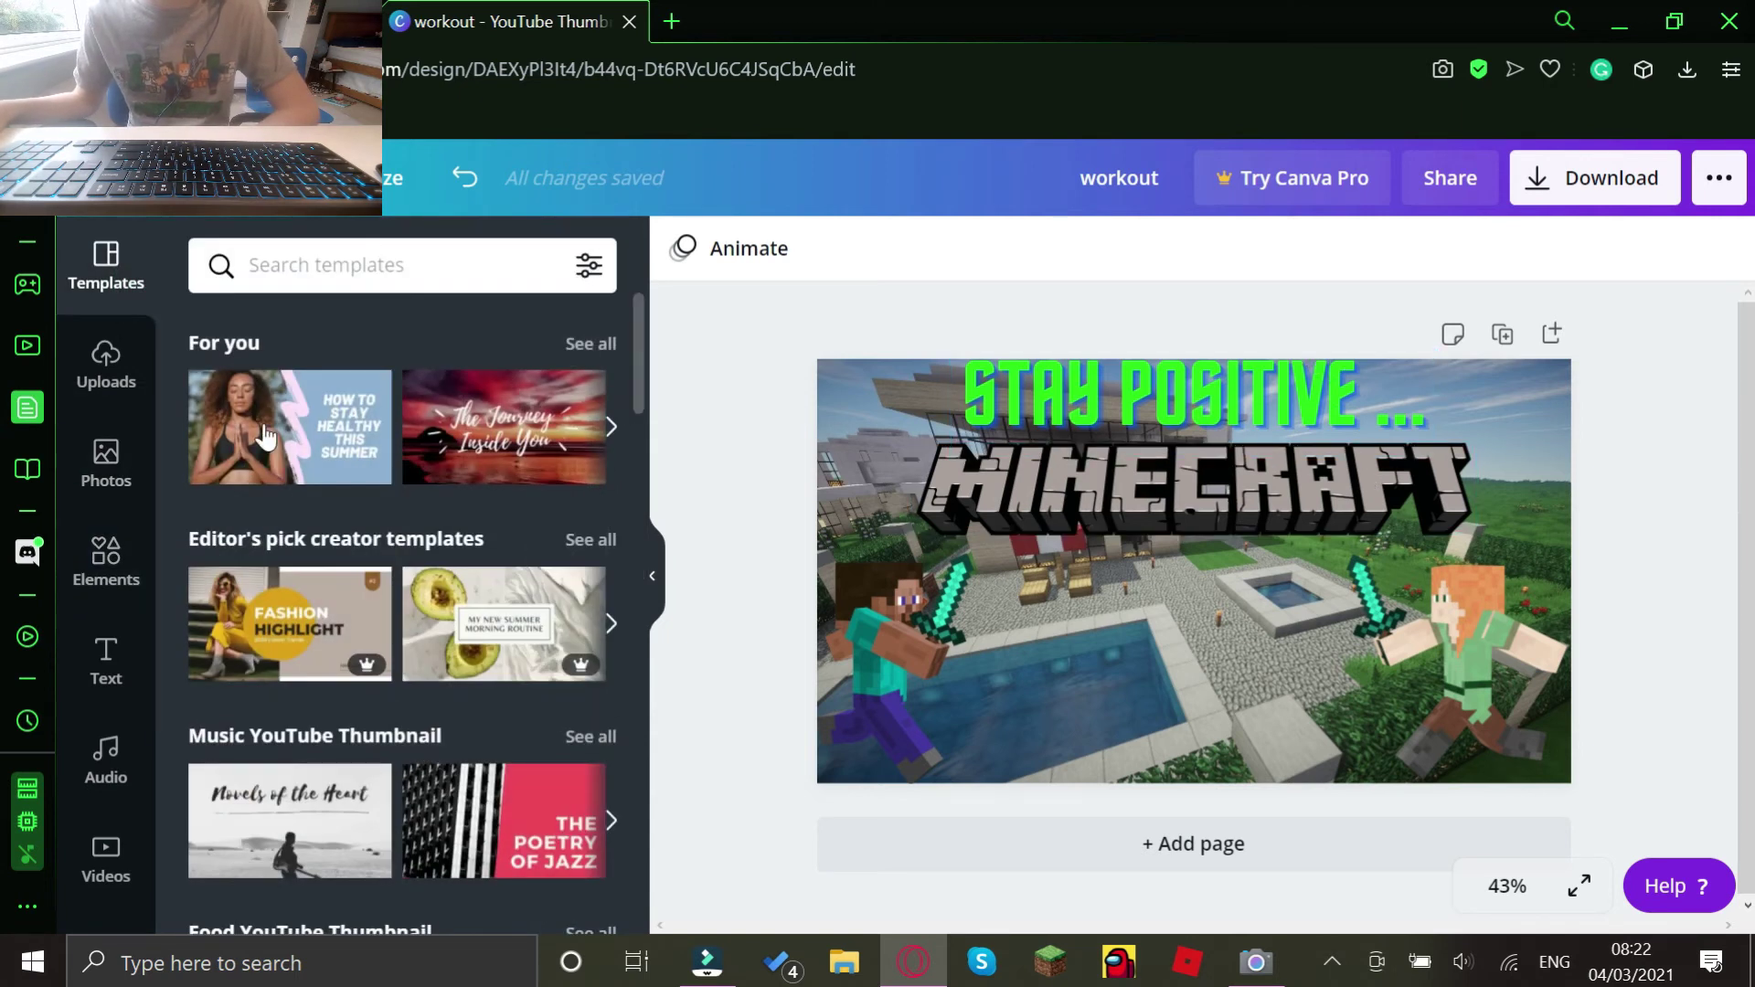
# Browse the ready-made text styles, such as the Fun and Pizza Party combinations
pyautogui.click(129, 677)
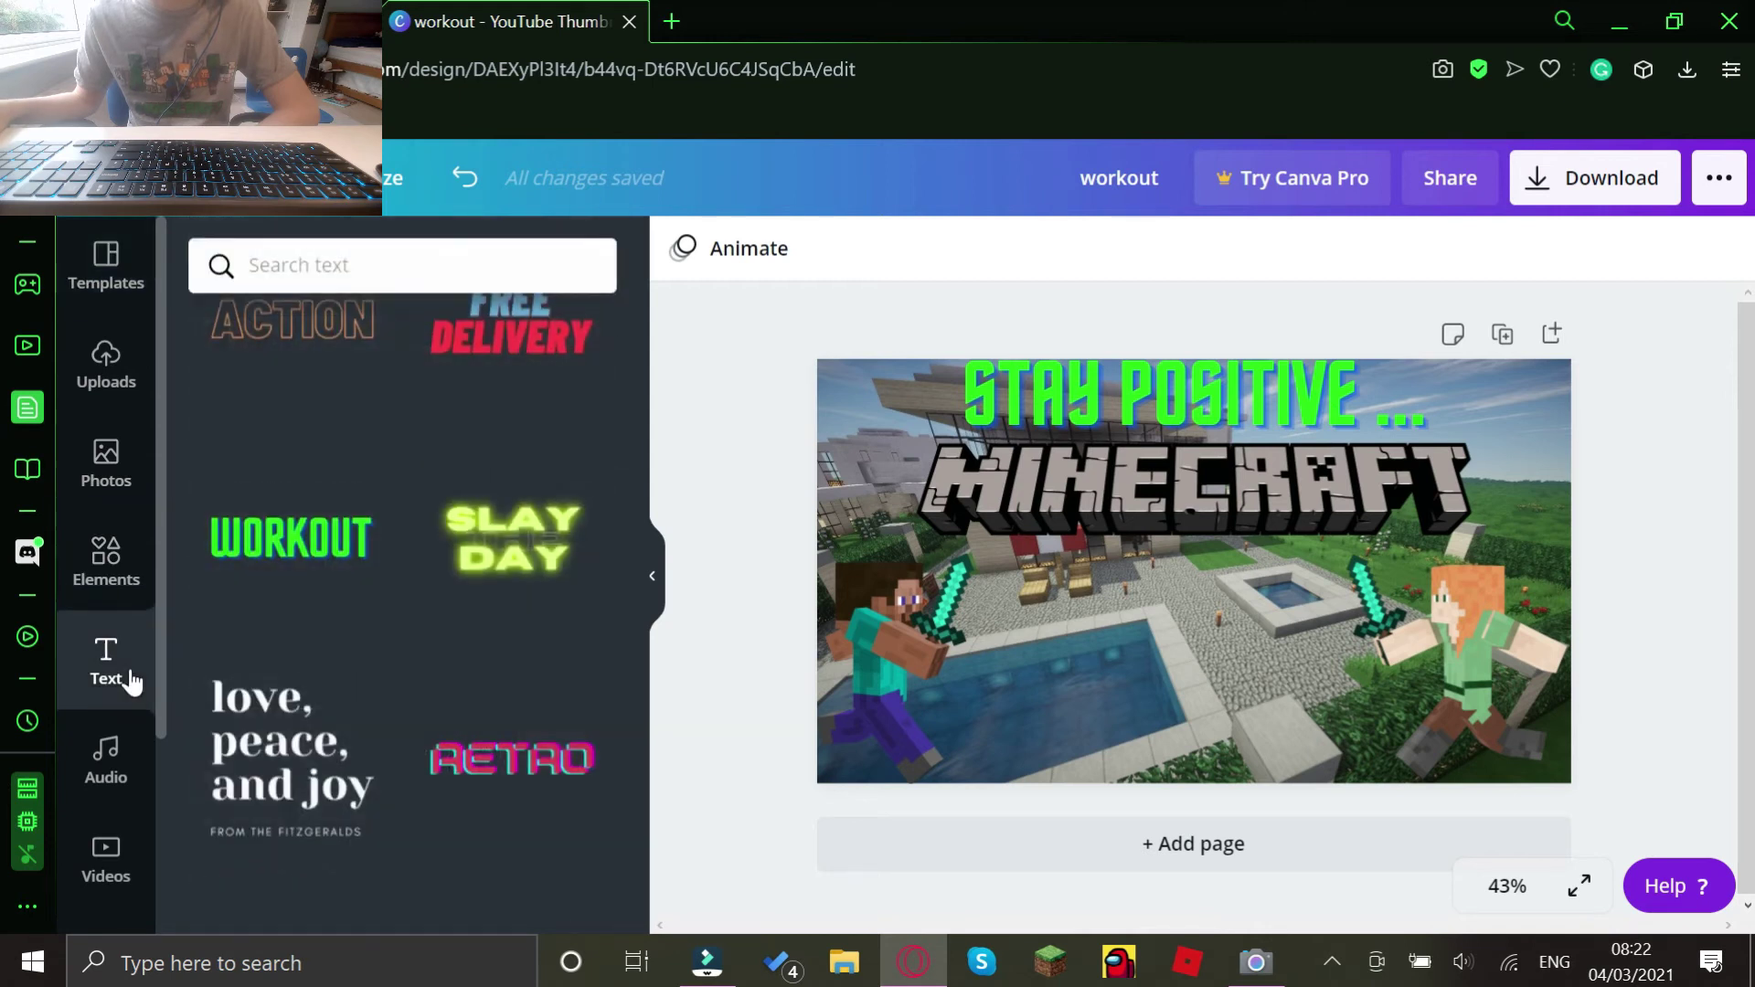
pyautogui.scroll(3, 452, 462)
pyautogui.scroll(2, 424, 521)
pyautogui.scroll(-3, 333, 510)
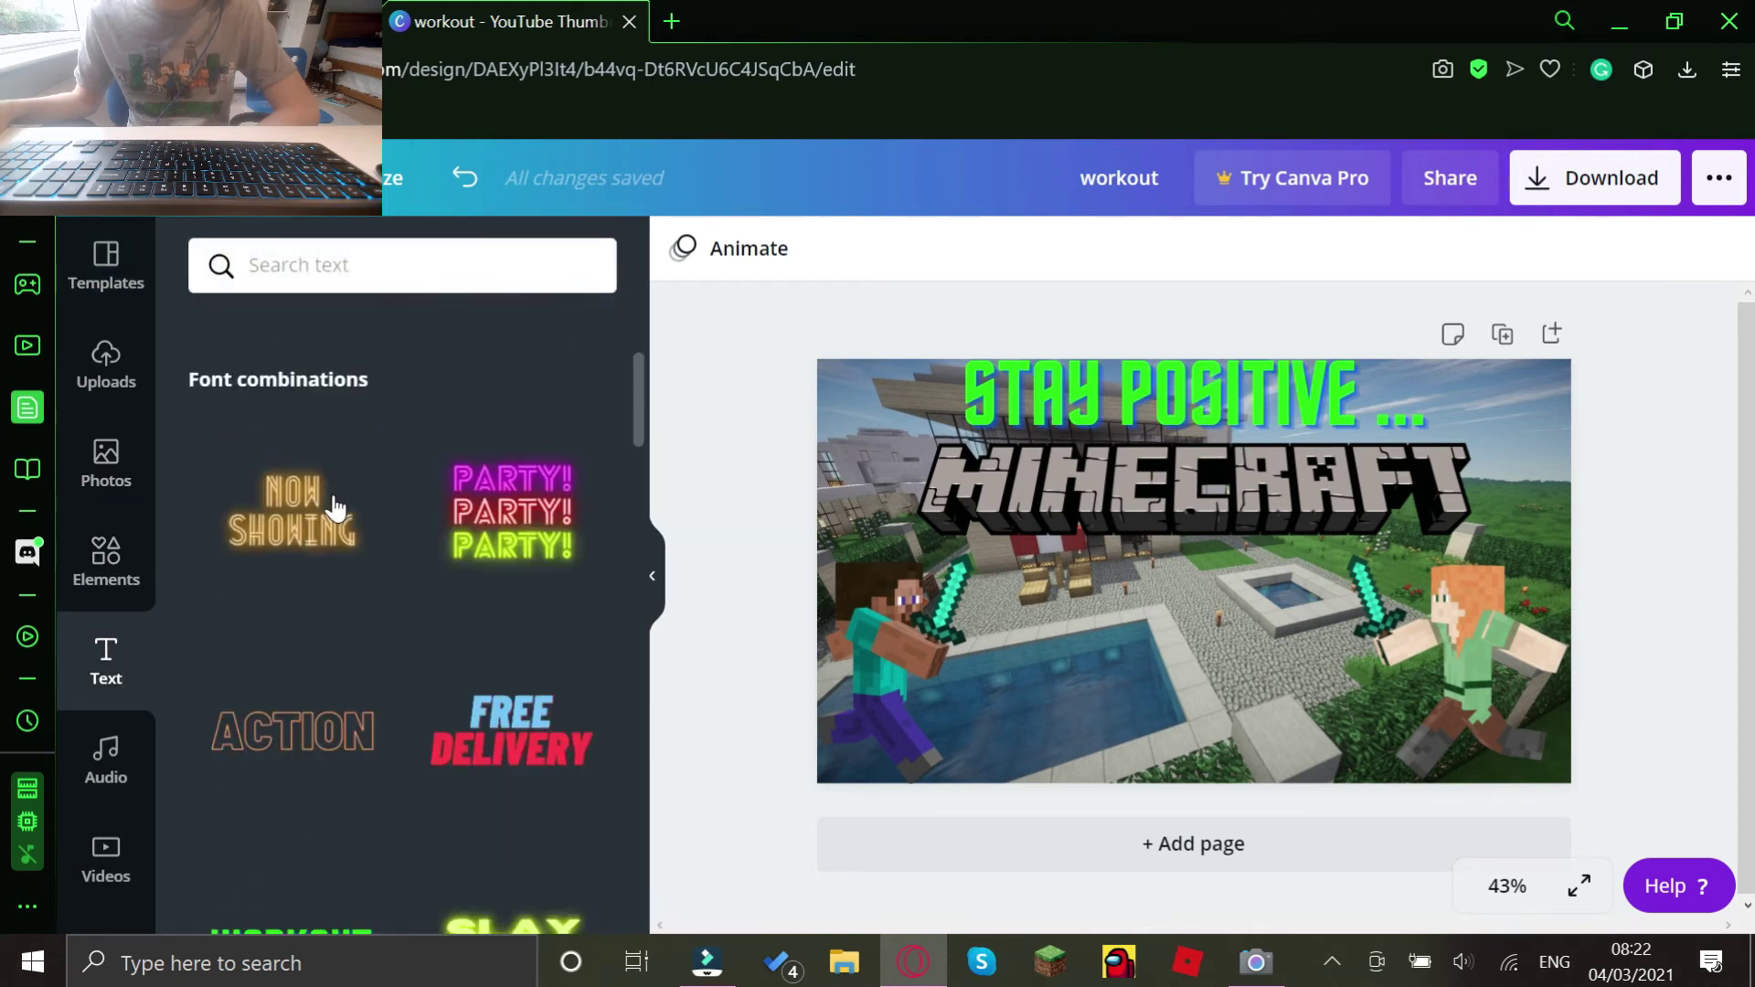
pyautogui.scroll(2, 322, 502)
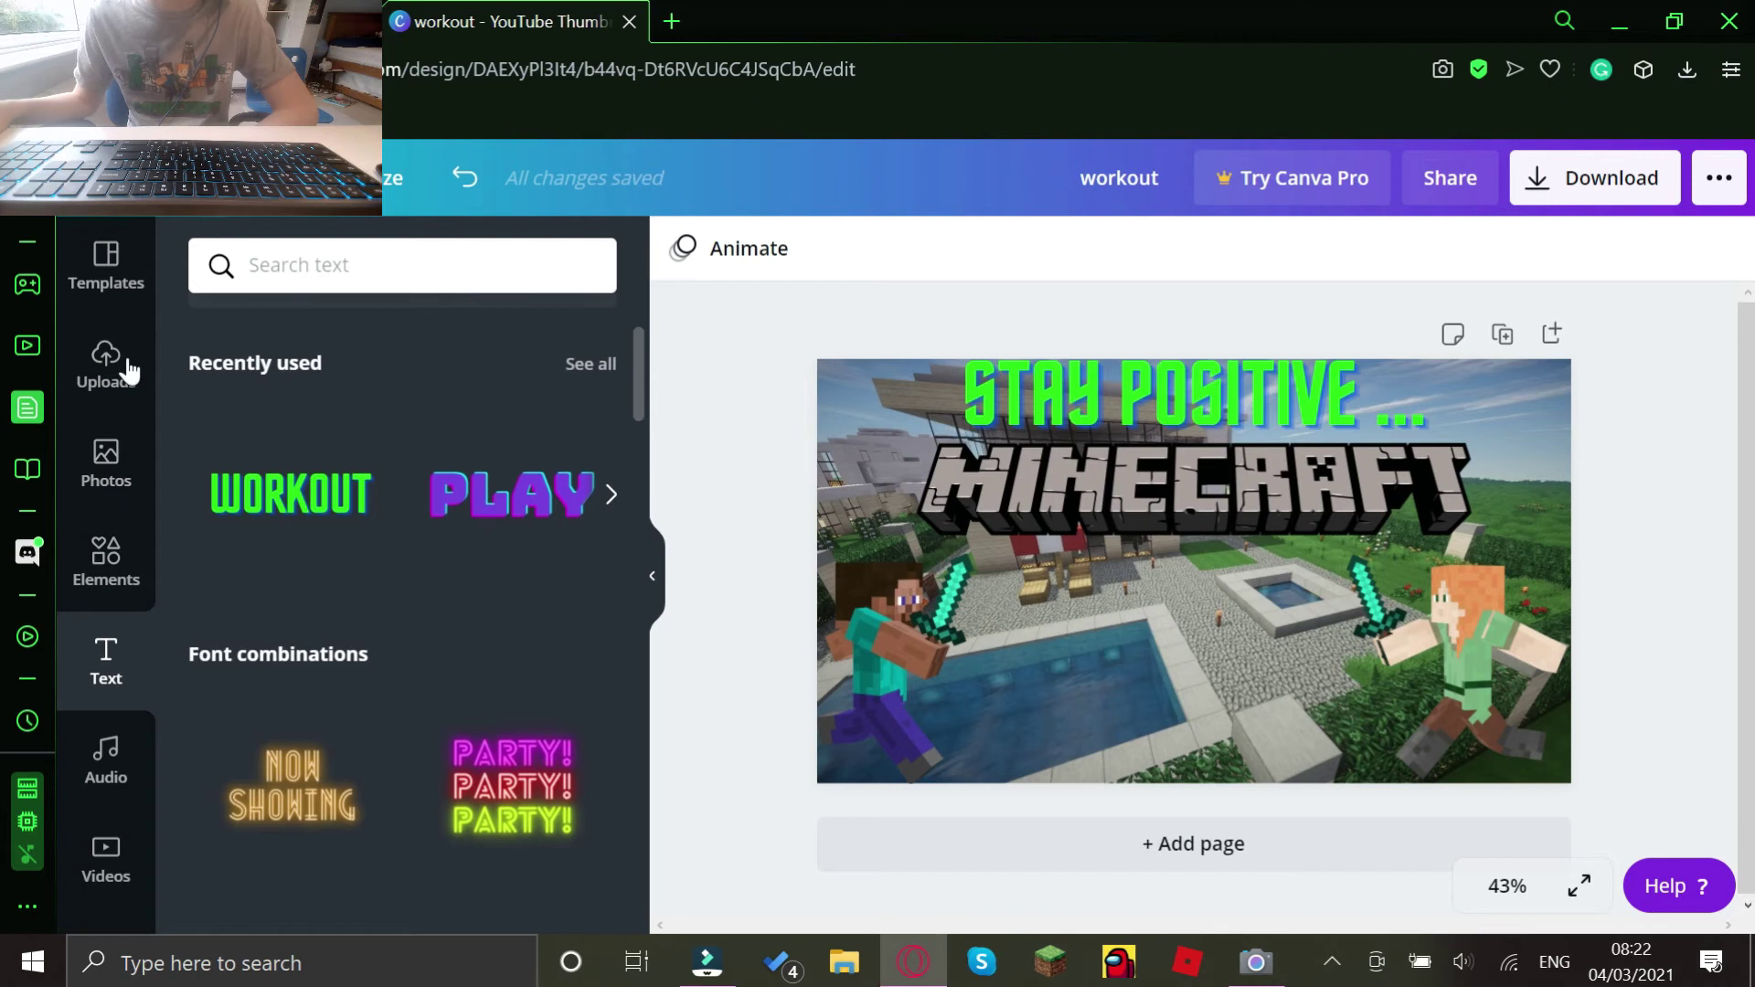
pyautogui.scroll(-3, 419, 625)
pyautogui.scroll(-1, 343, 467)
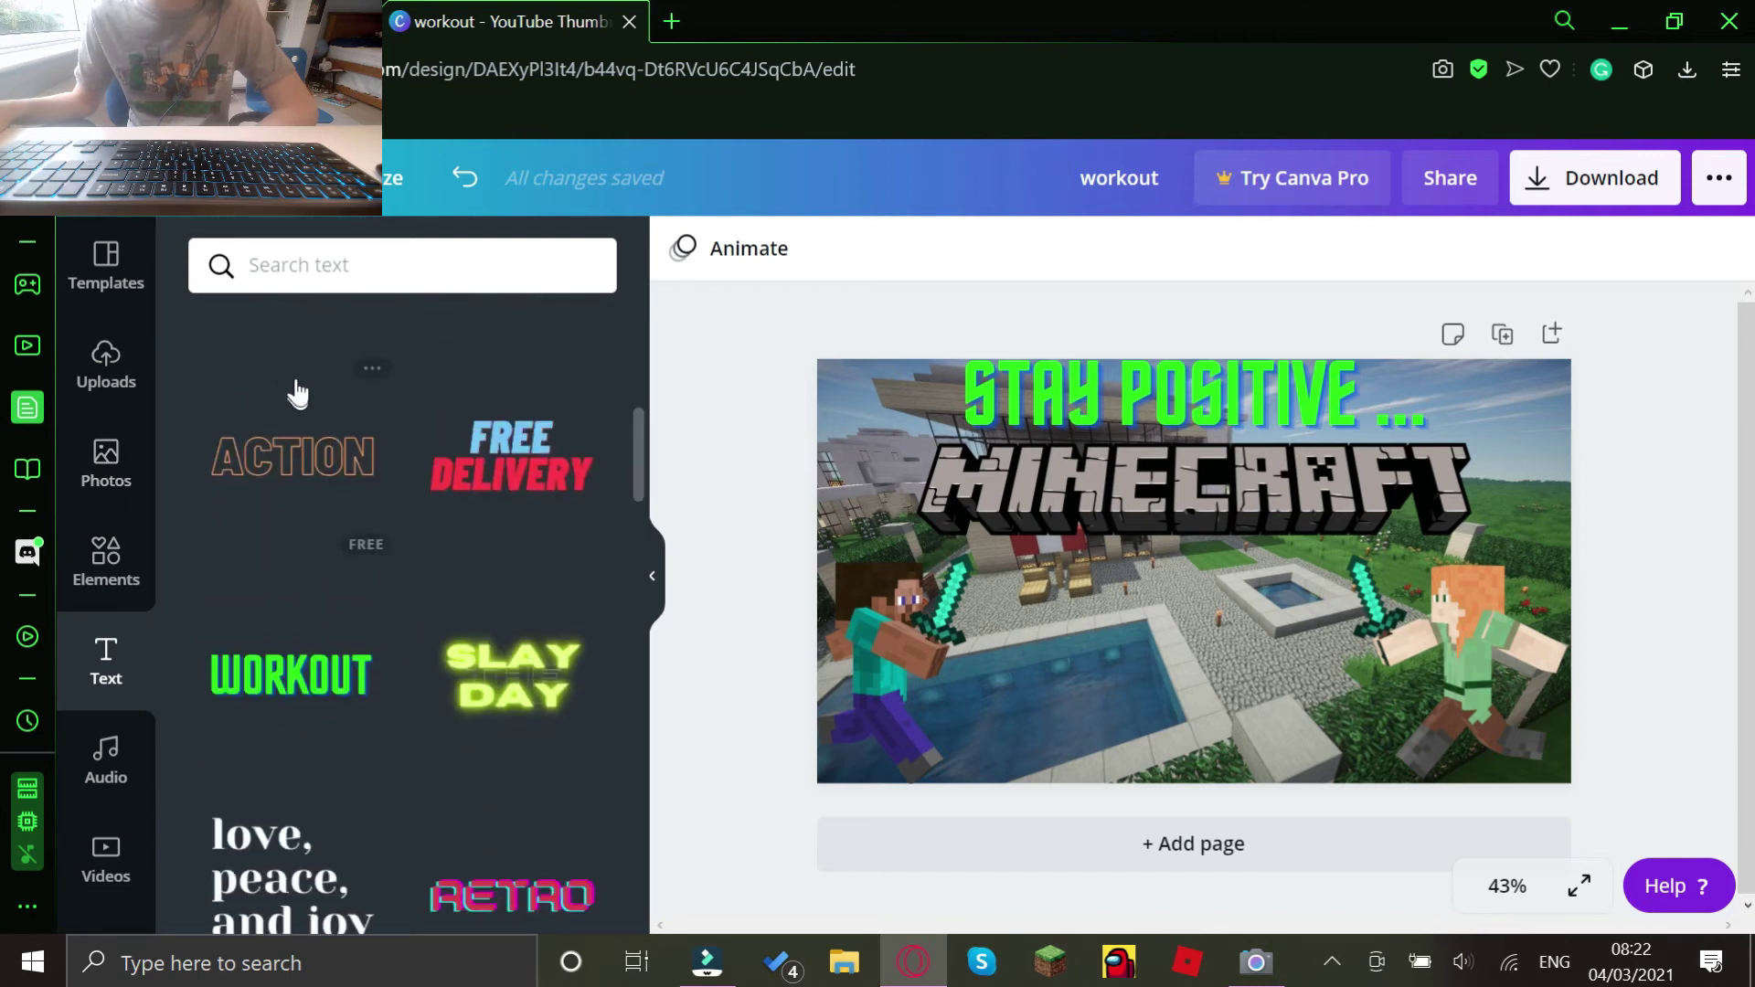
pyautogui.scroll(1, 465, 472)
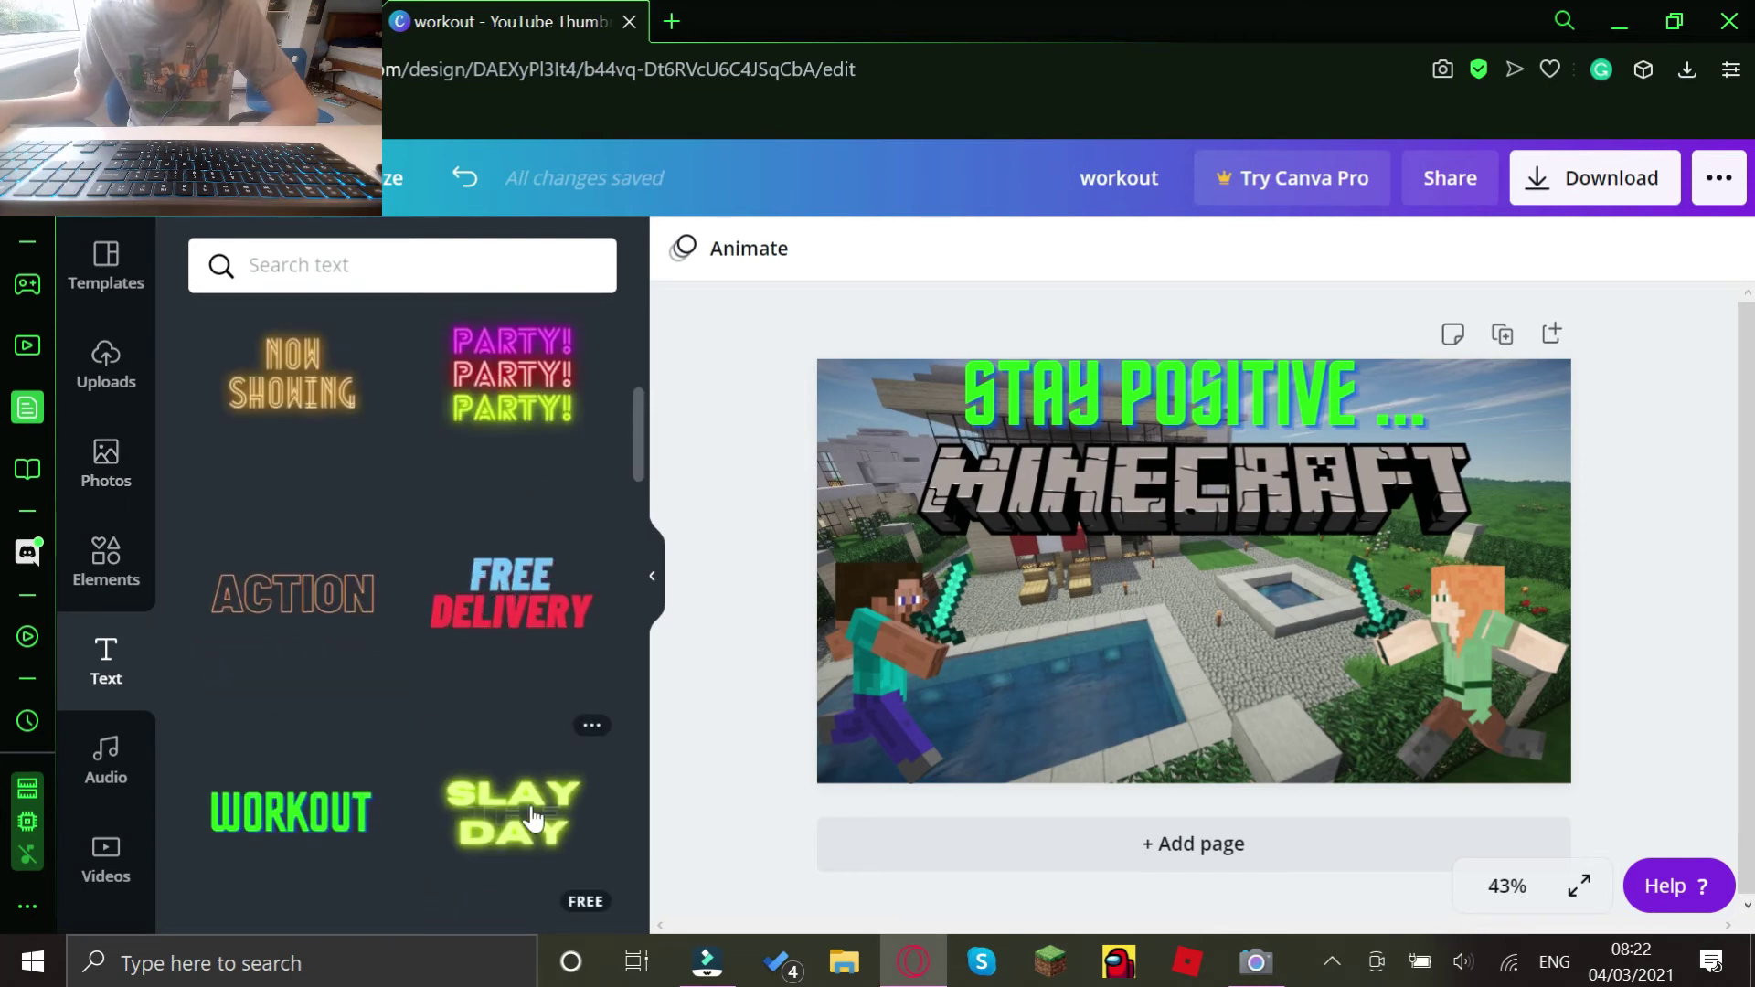
pyautogui.scroll(-2, 534, 817)
pyautogui.scroll(-3, 509, 805)
pyautogui.scroll(-1, 514, 803)
pyautogui.scroll(-3, 502, 780)
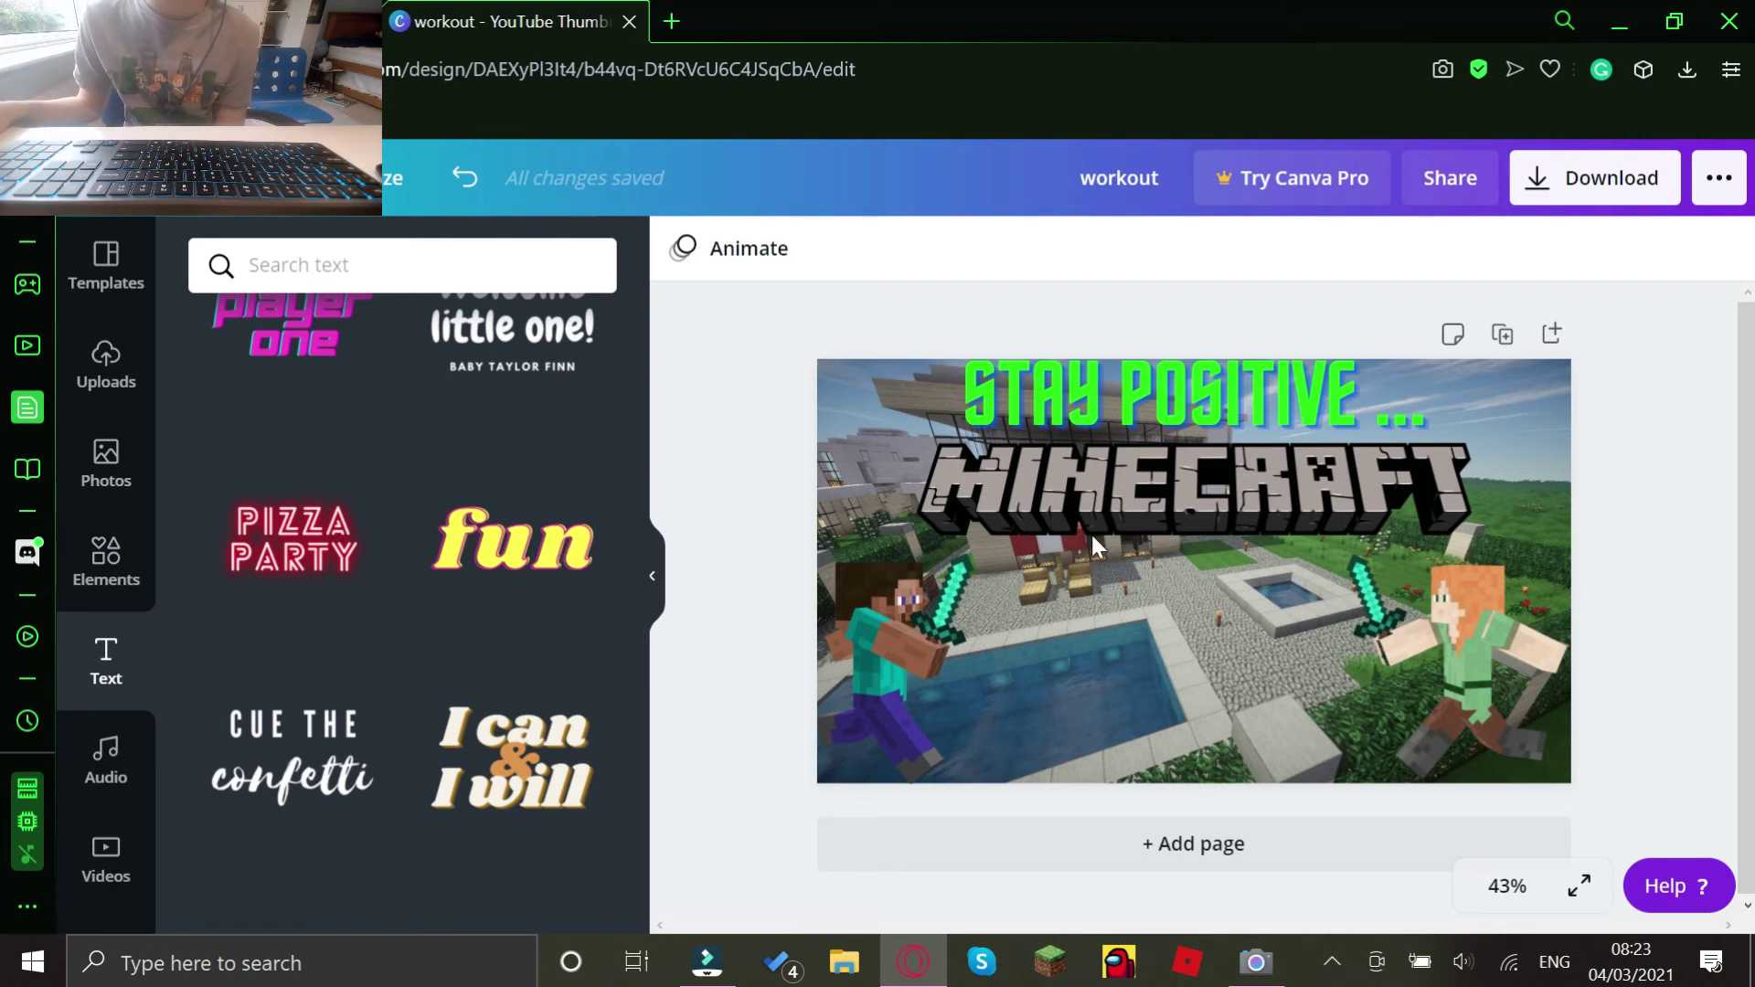
# Place the uploaded MINECRAFT logo image from the Images uploads onto the thumbnail
pyautogui.click(105, 368)
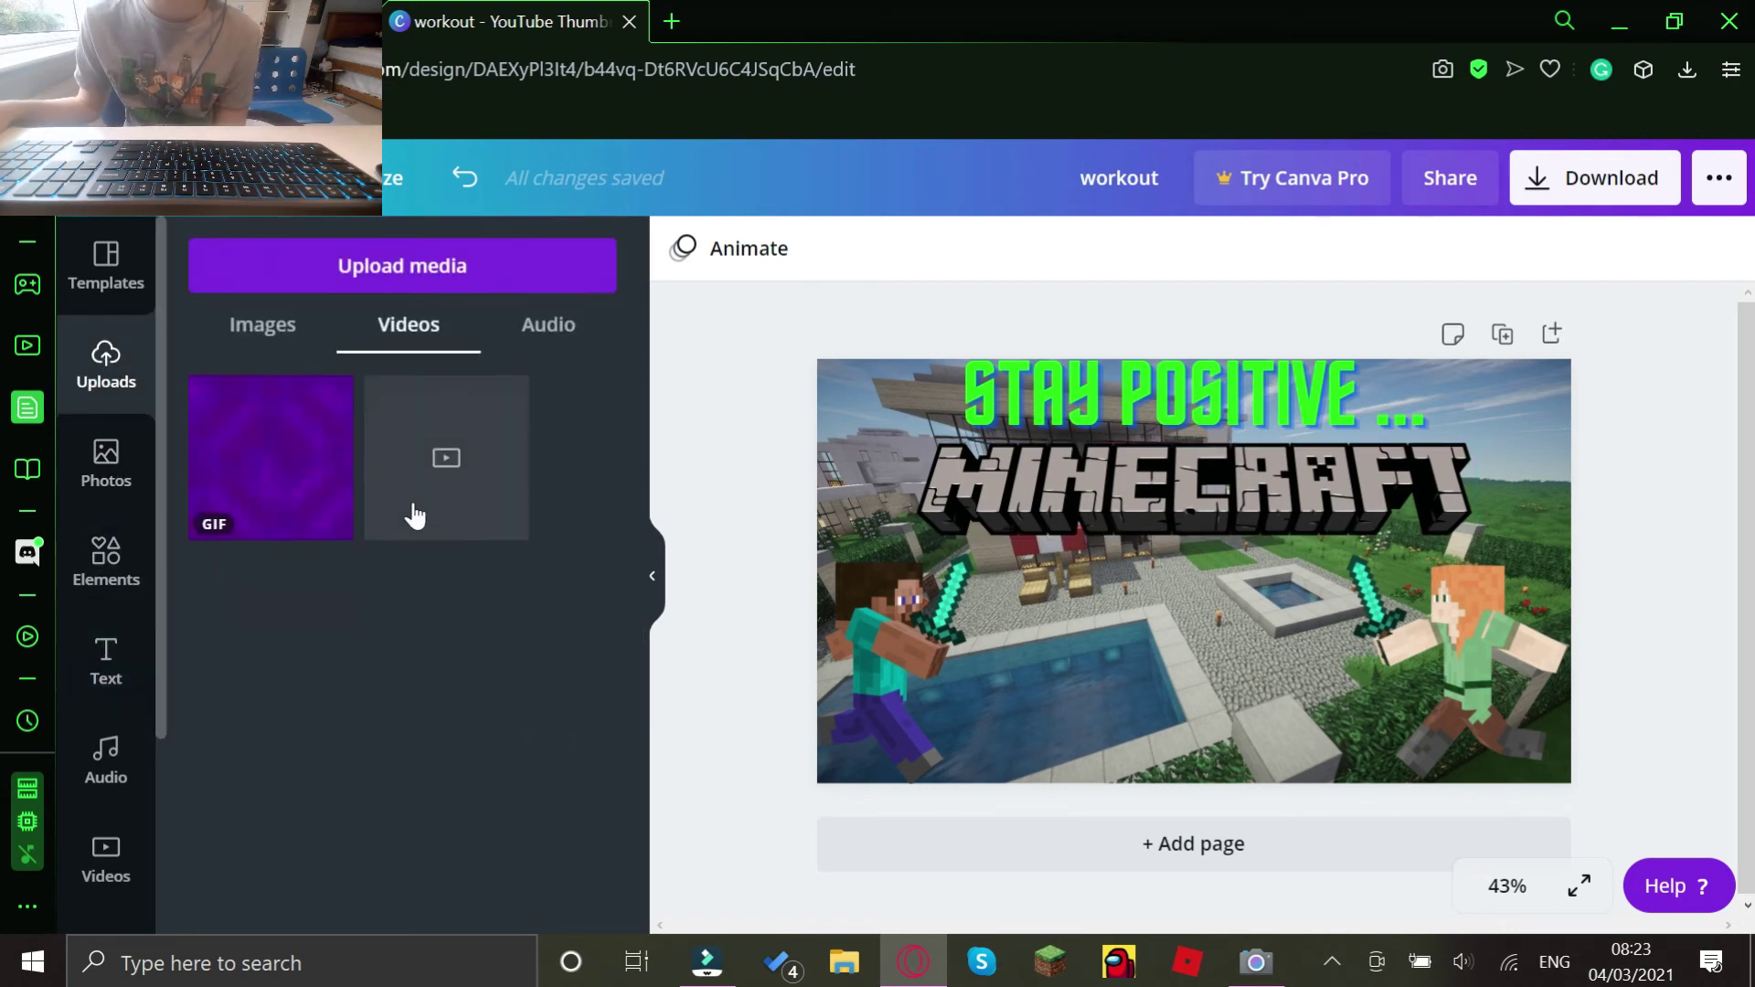
pyautogui.click(267, 329)
pyautogui.scroll(-5, 402, 489)
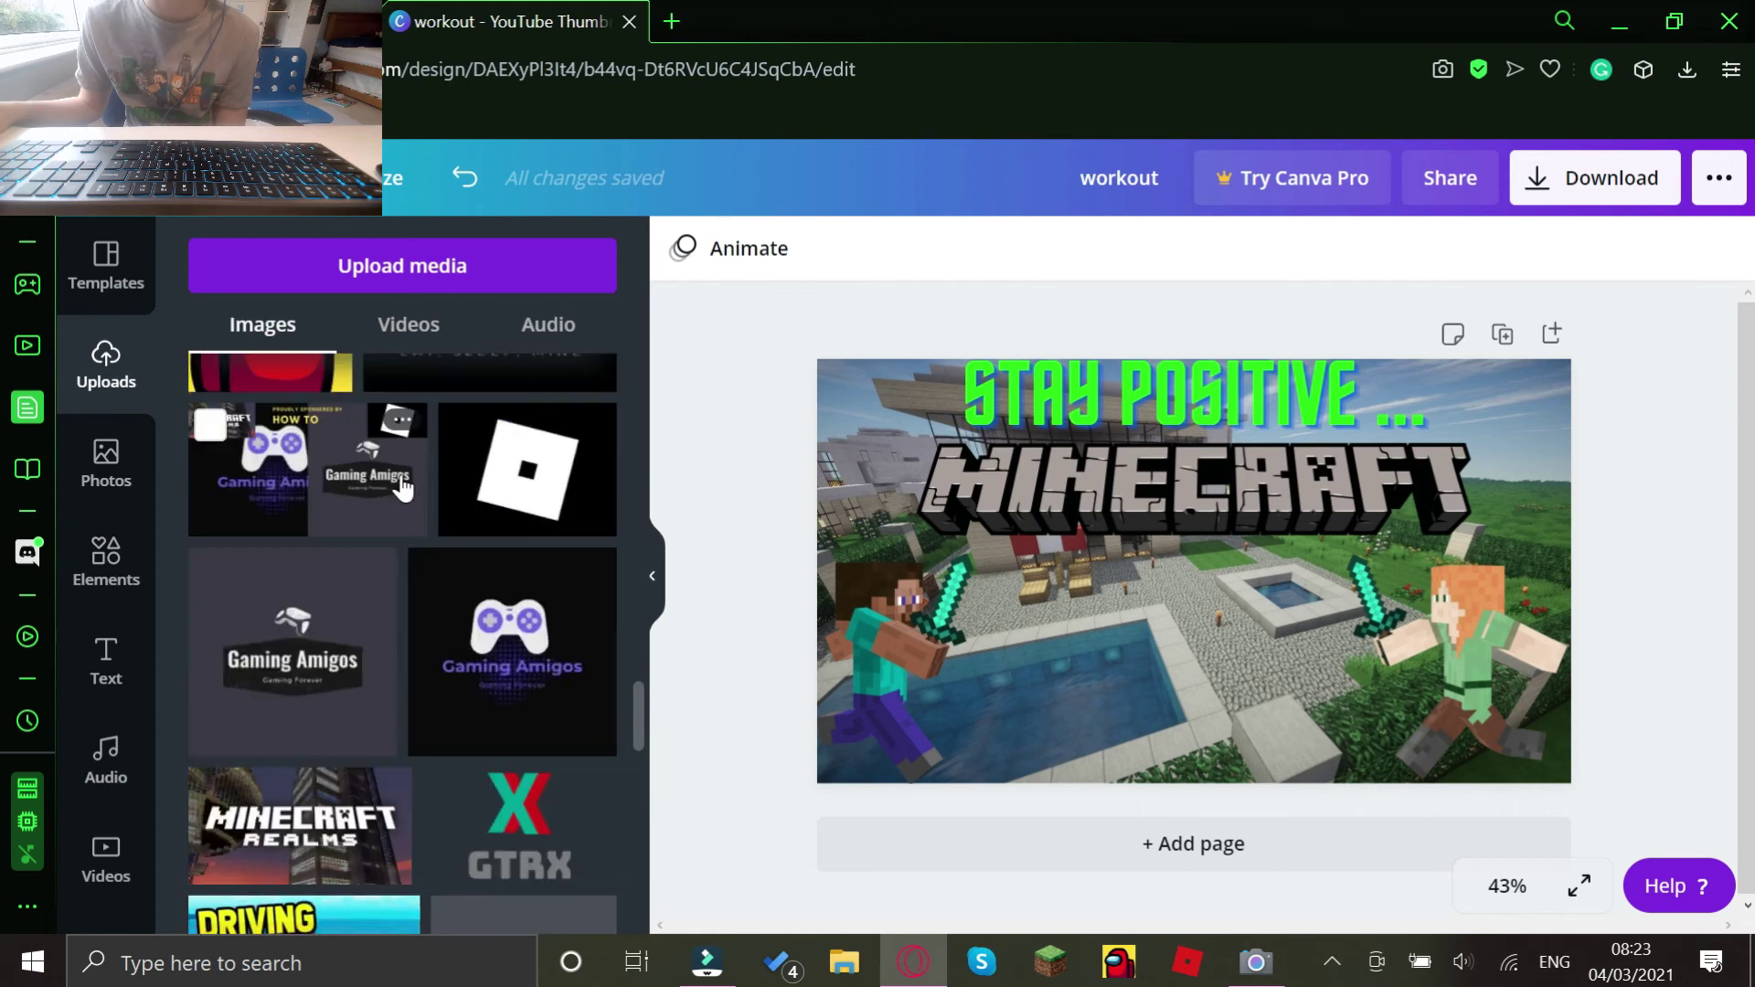
pyautogui.scroll(2, 411, 494)
pyautogui.scroll(2, 425, 508)
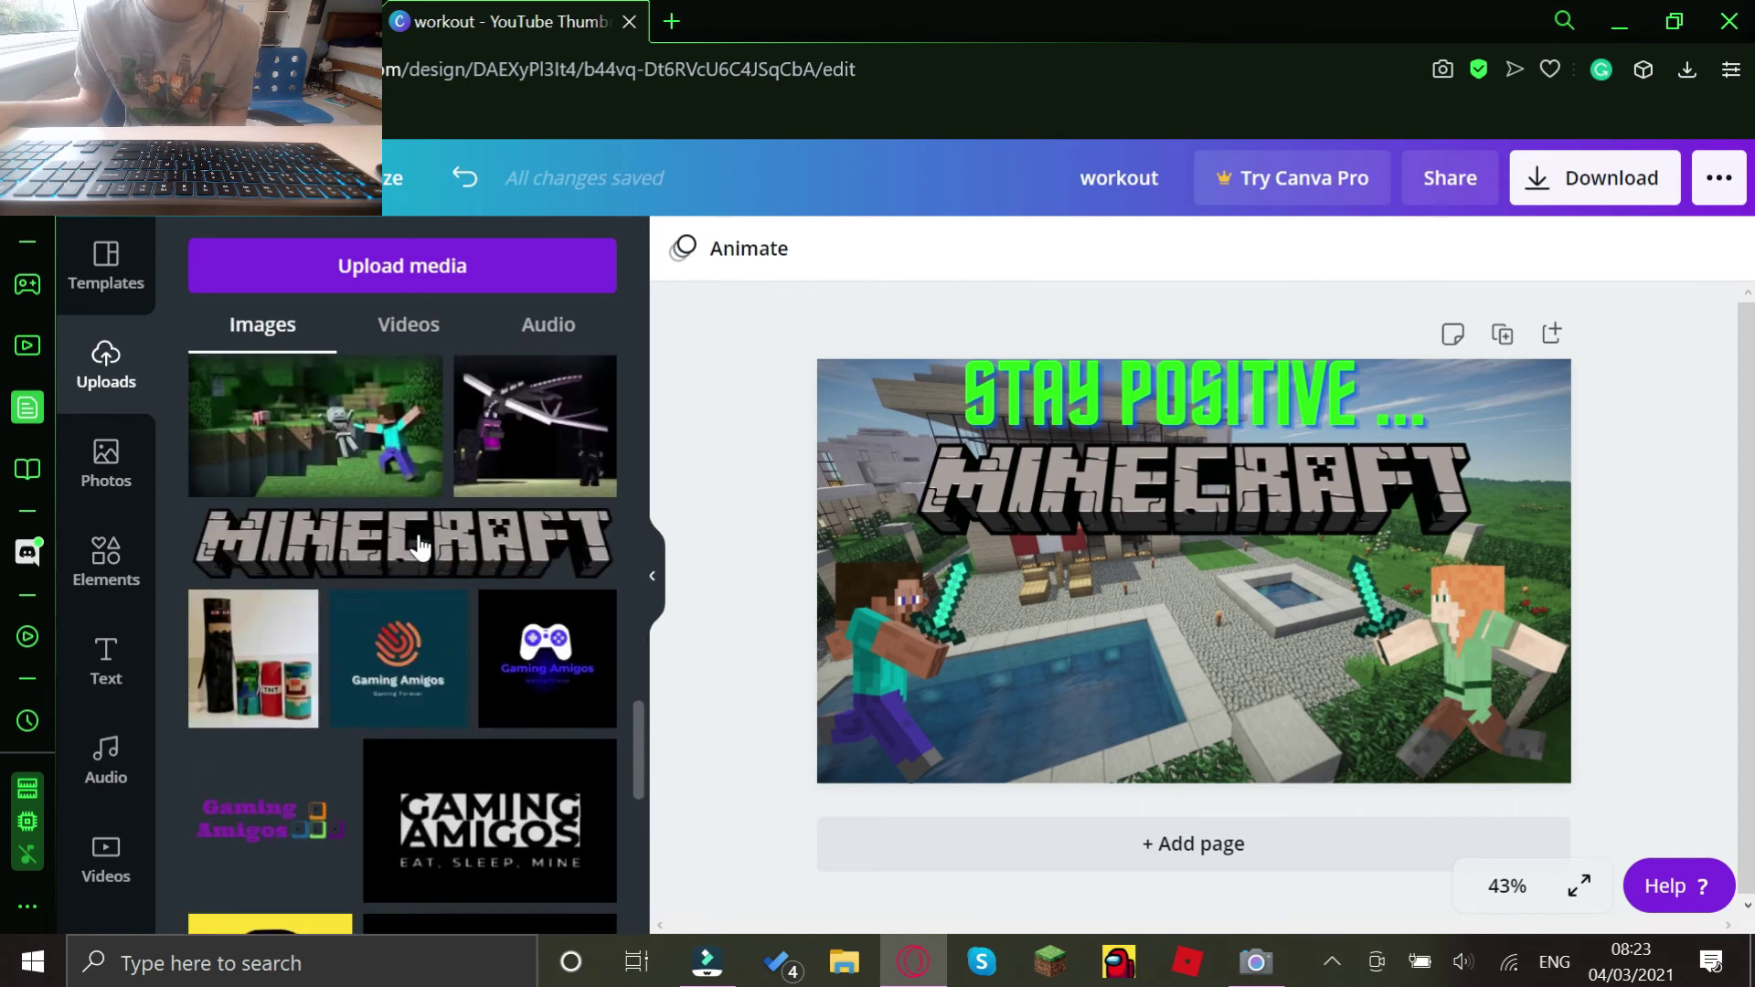
pyautogui.moveTo(1194, 472); pyautogui.dragTo(1196, 467)
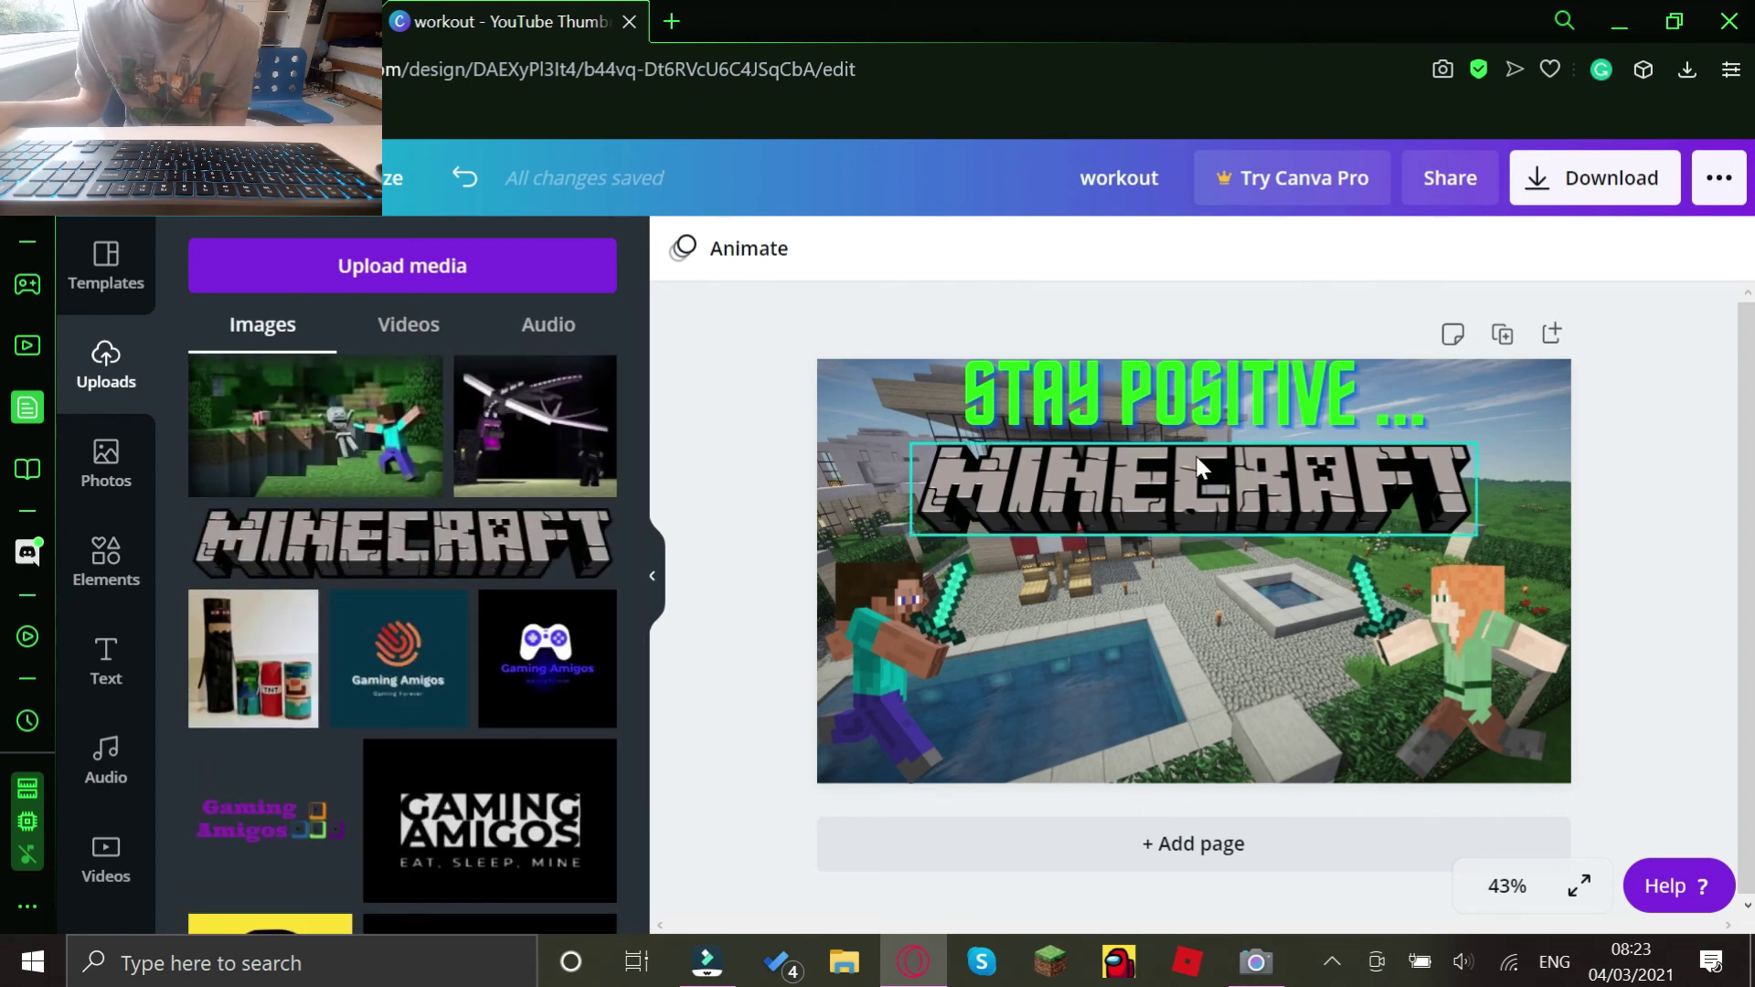
pyautogui.click(105, 264)
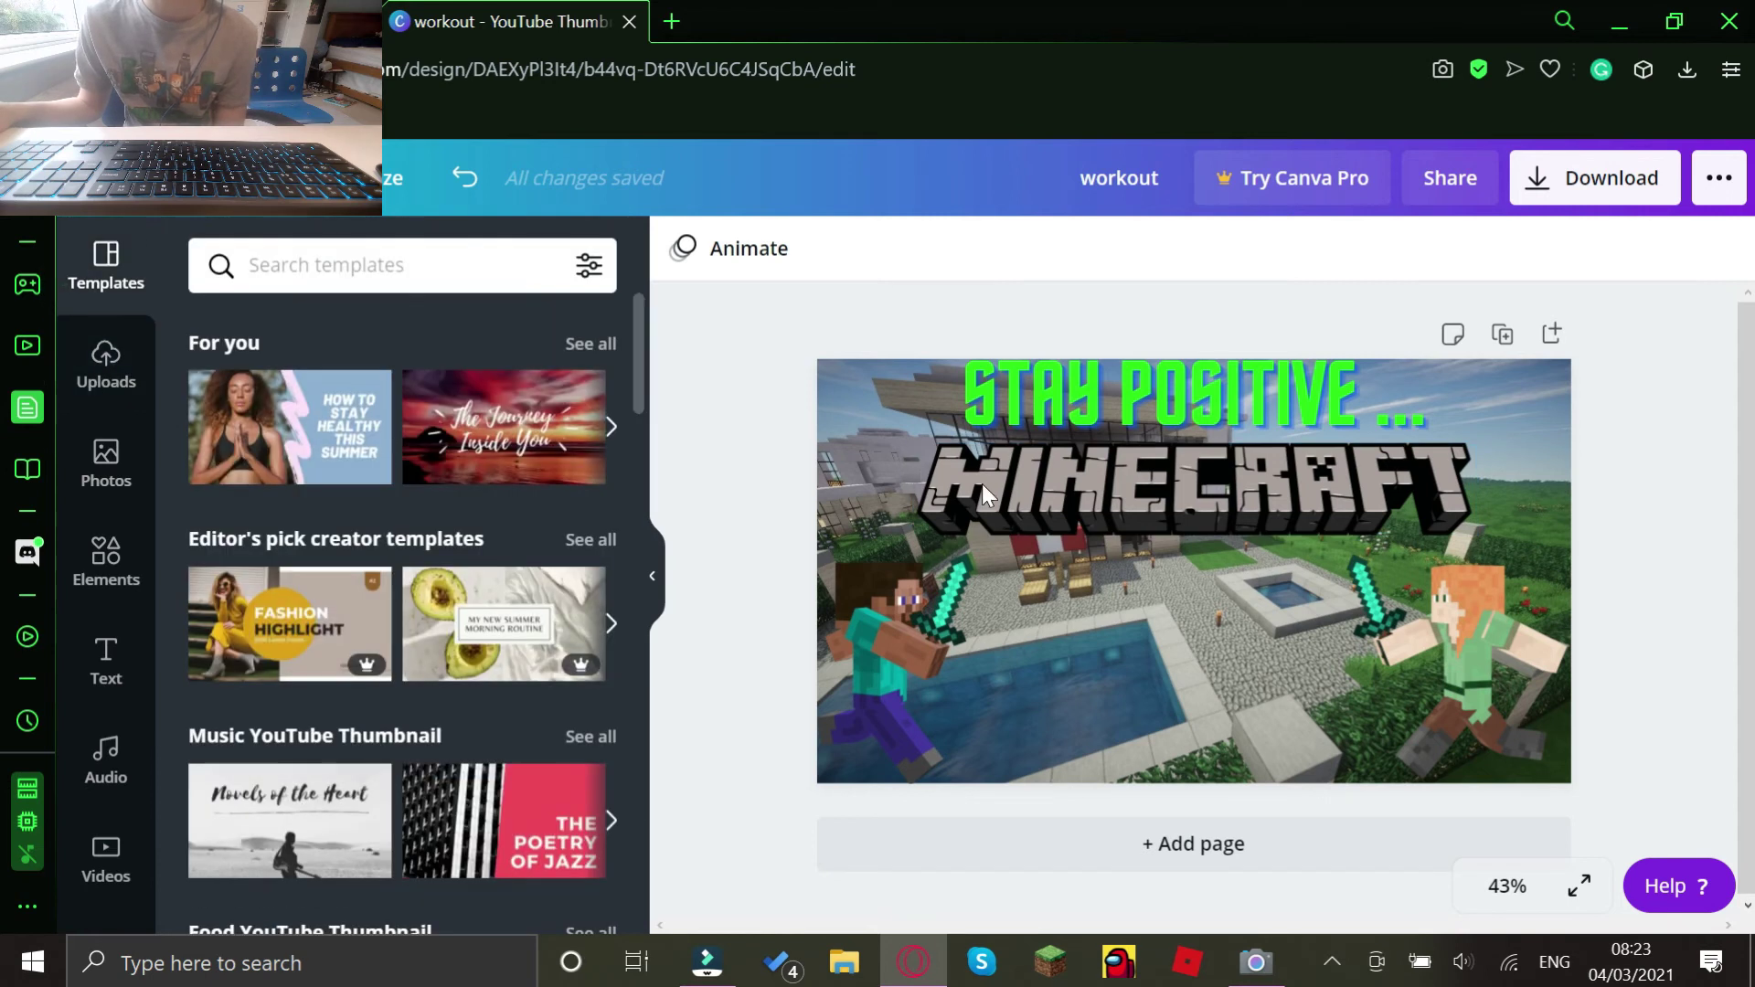